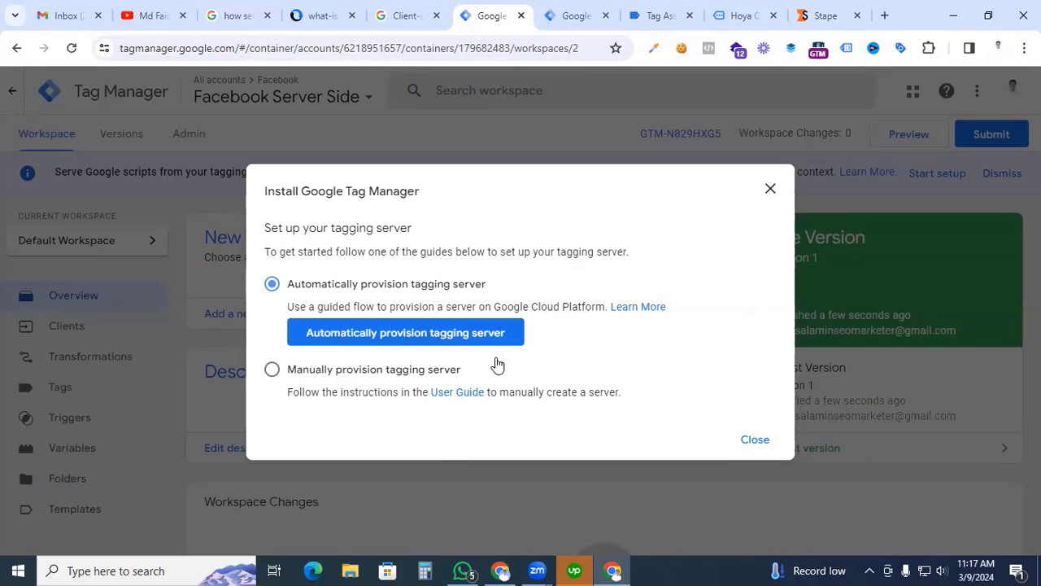
Reveal the Container Config string via manual tagging server provisioning, then go to the Stape dashboard
click(273, 371)
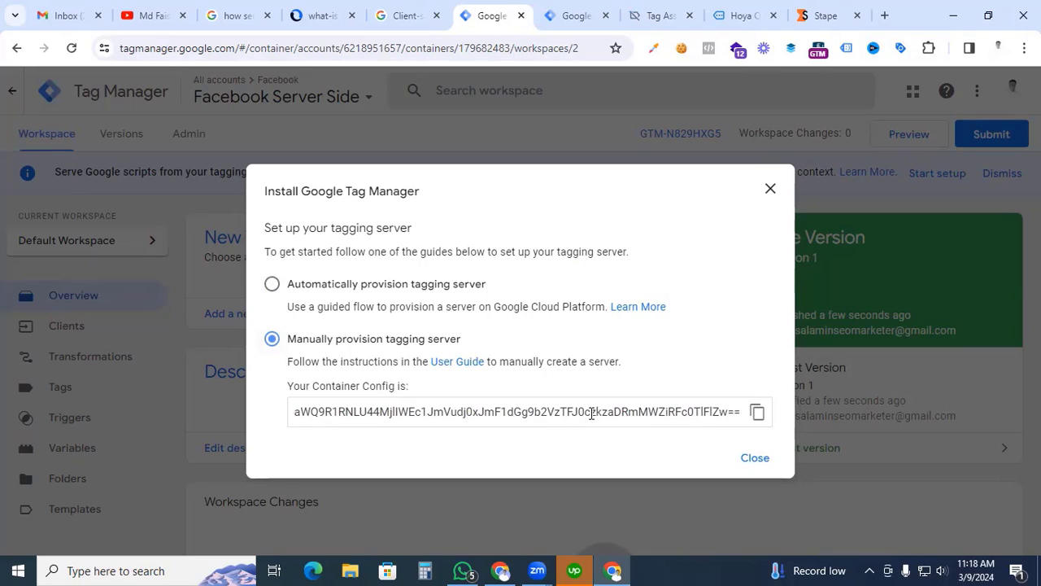
click(824, 15)
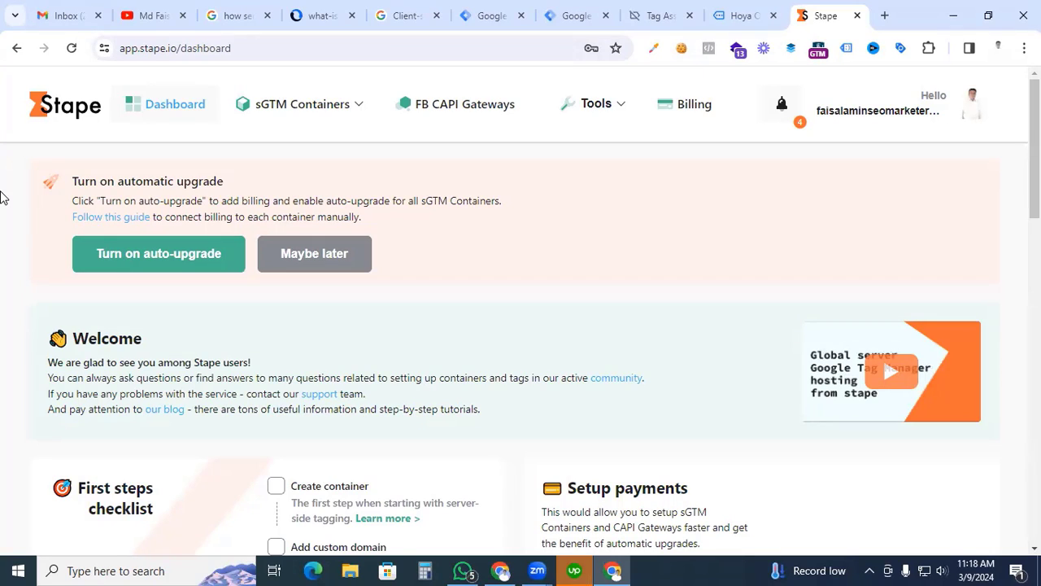
Start a new Stape server container and enter the owner's name as the container name
scroll(249, 304, down, 4)
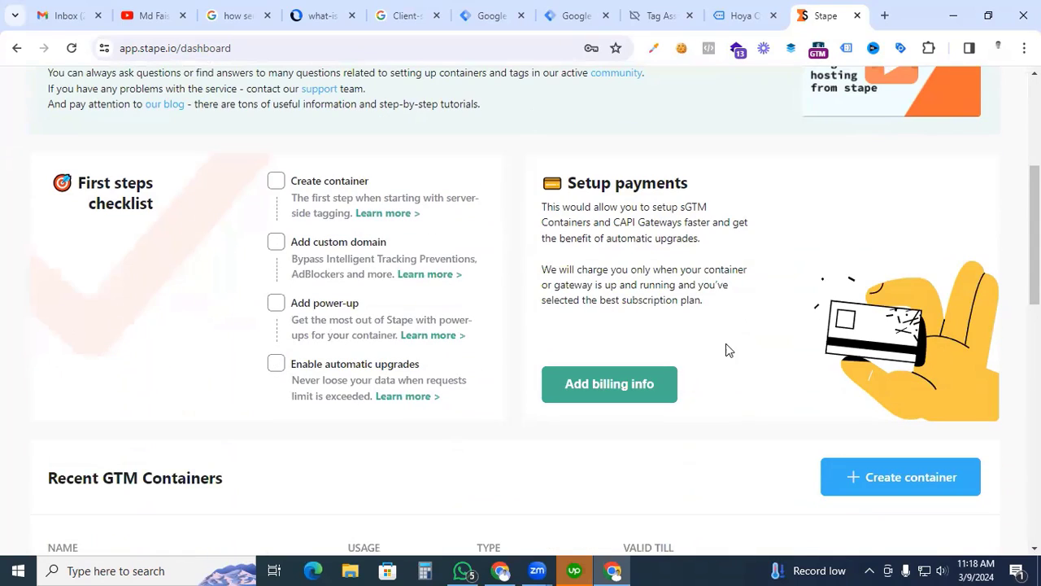
click(879, 477)
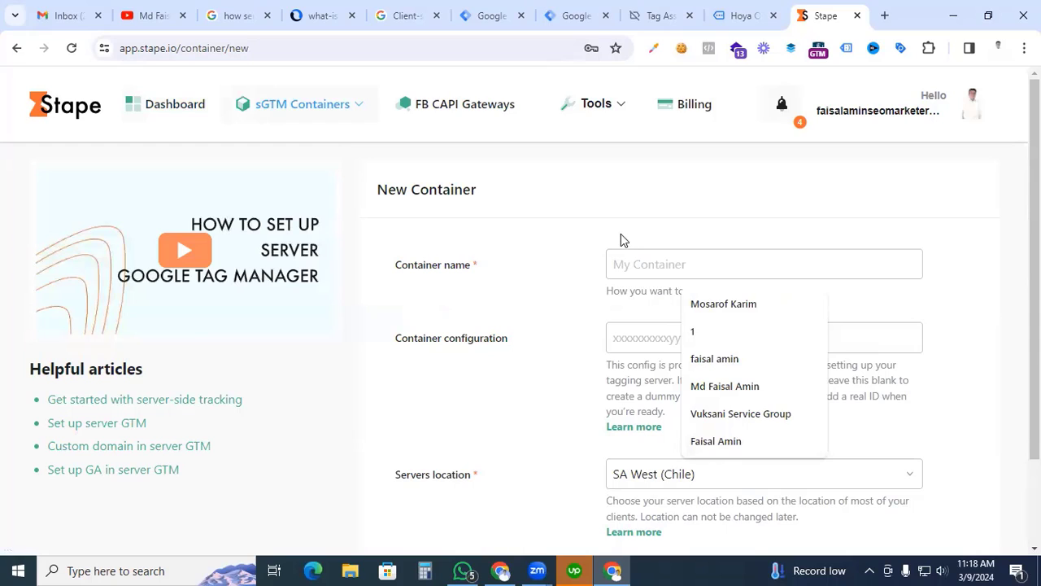
text(md Faisal Amin)
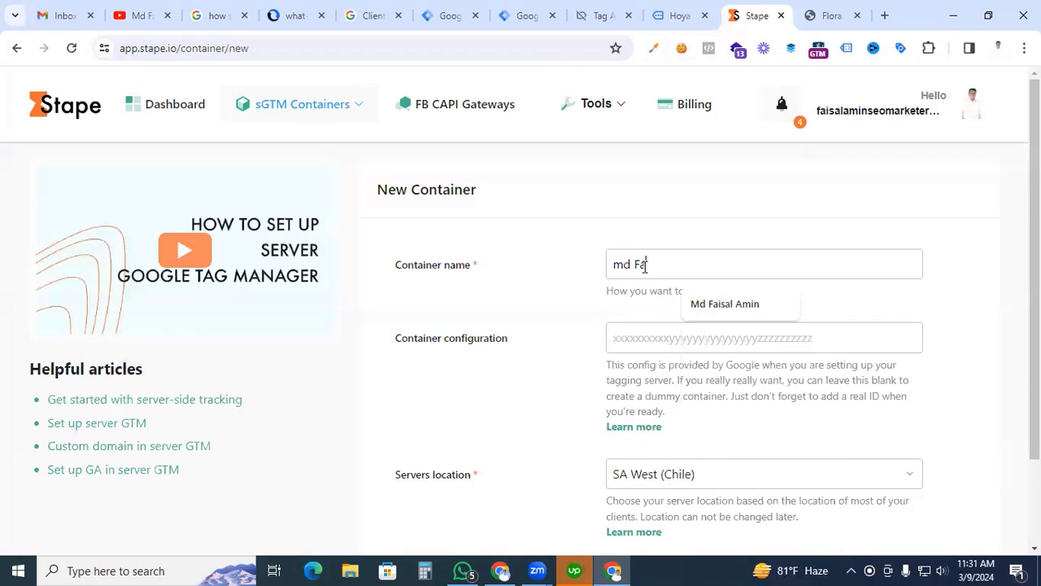
click(623, 335)
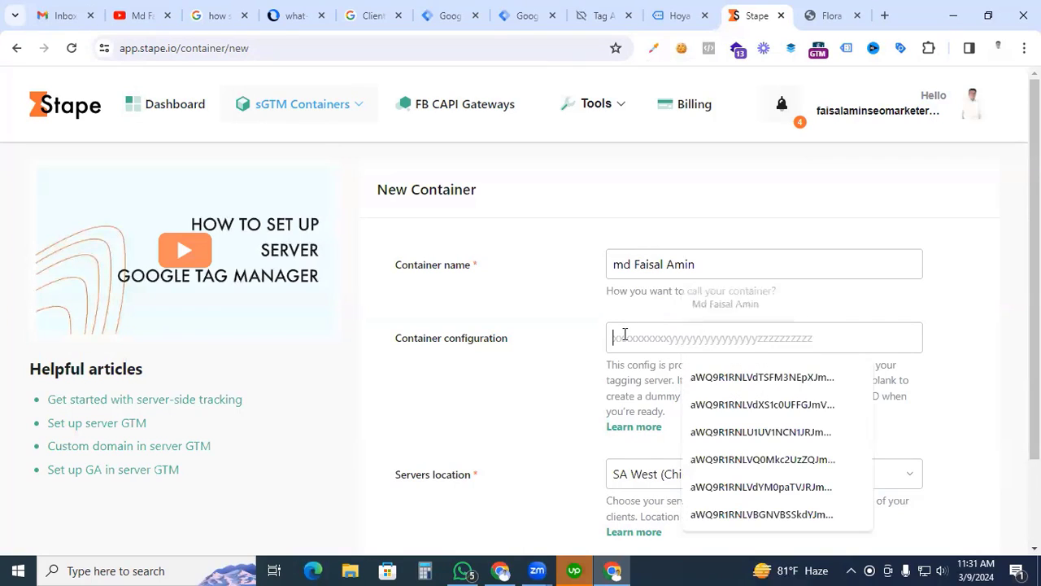
click(556, 198)
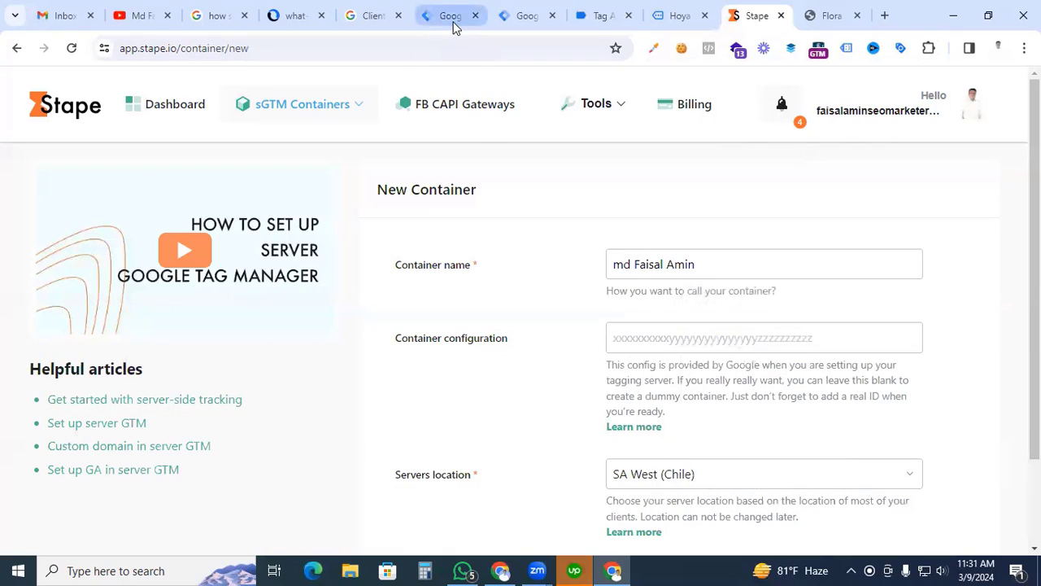
Copy the Container Config string from the Tag Manager install dialog and return to the form
mouse_move(449, 21)
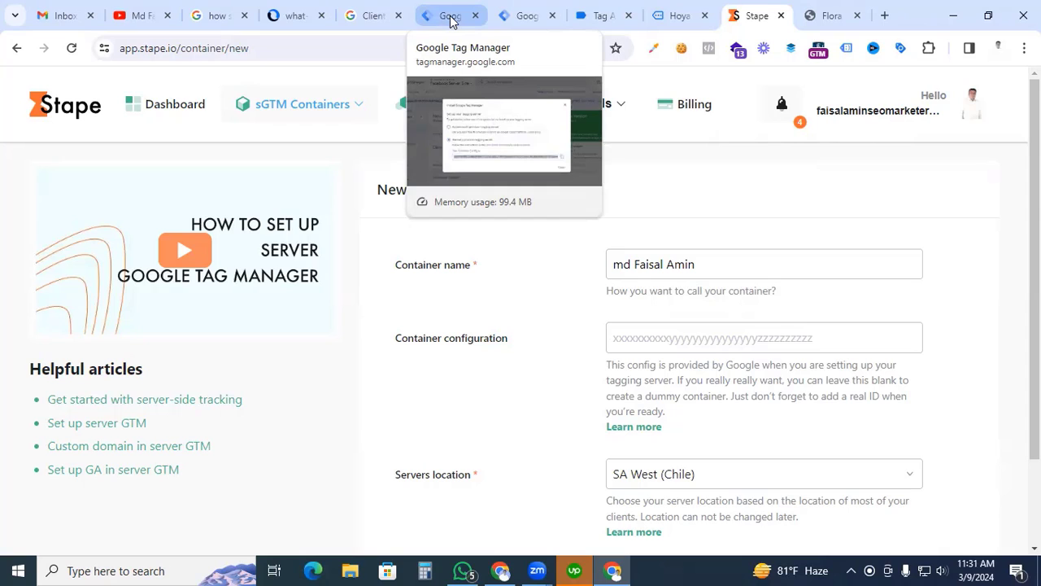
click(450, 18)
click(455, 412)
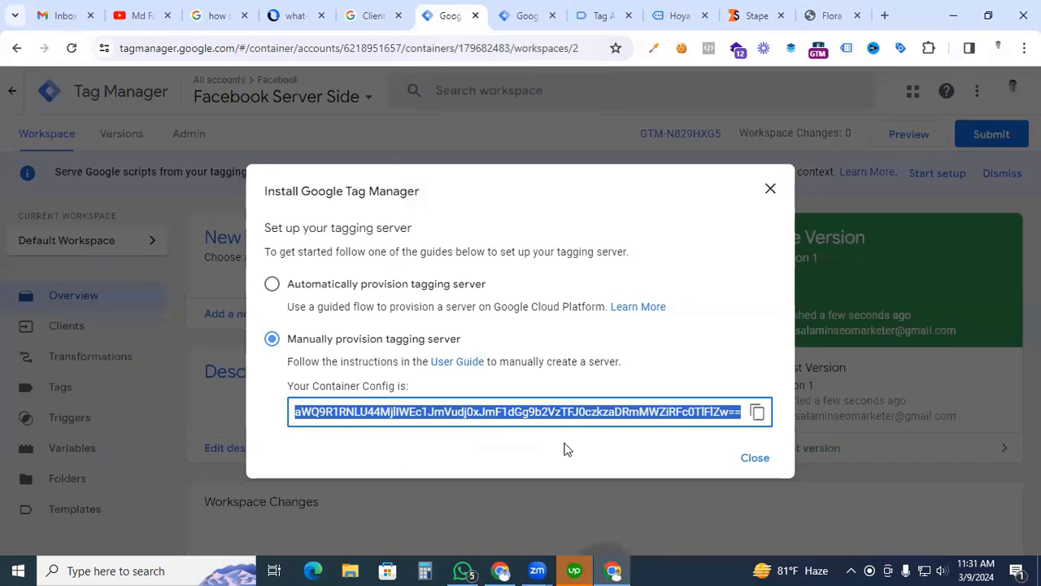
click(756, 413)
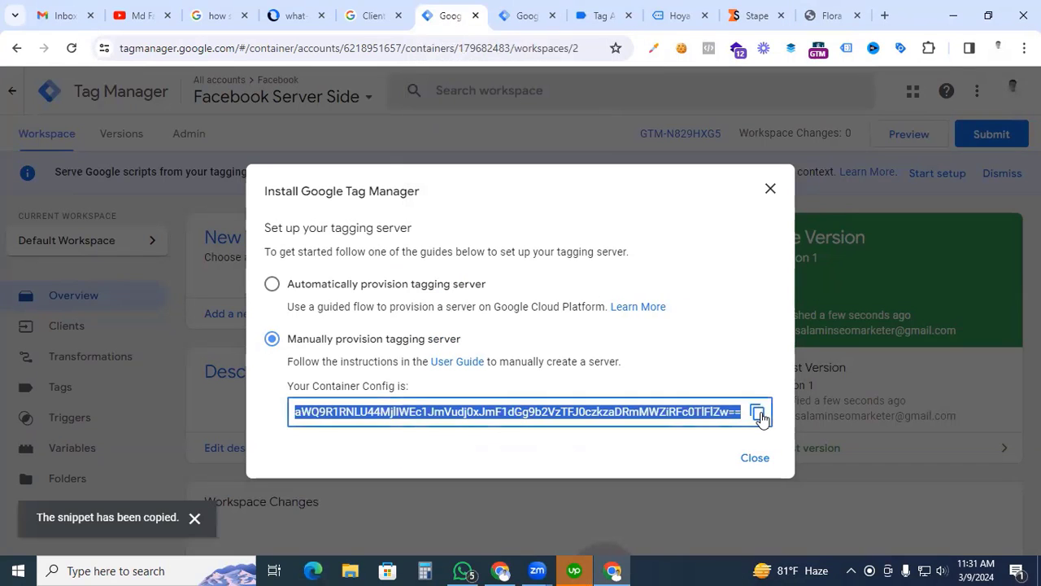
click(749, 17)
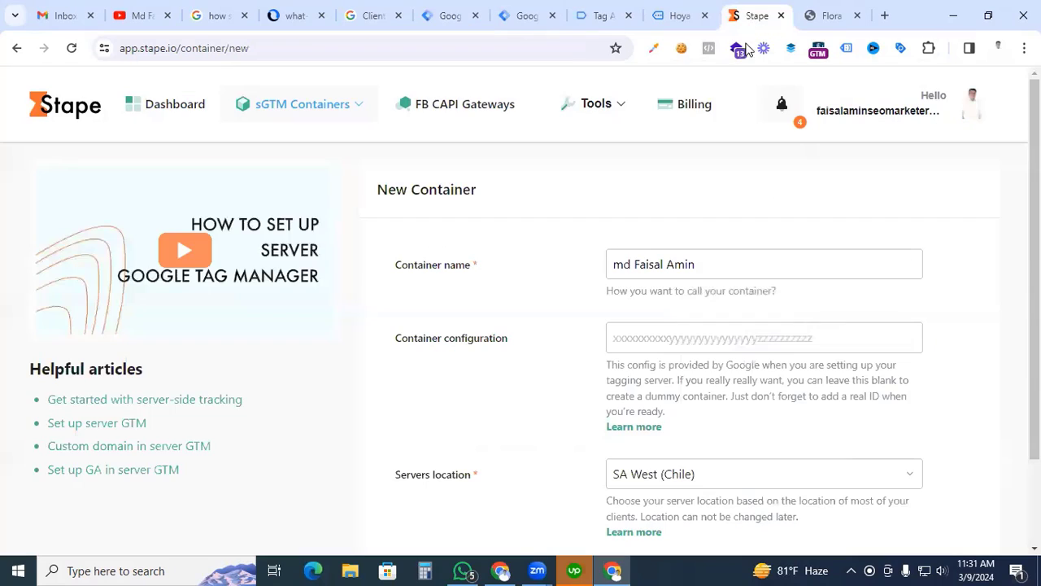
Paste the GTM container config into the form and set the server location to AP South (India)
click(638, 342)
key(ctrl+v)
scroll(537, 350, down, 2)
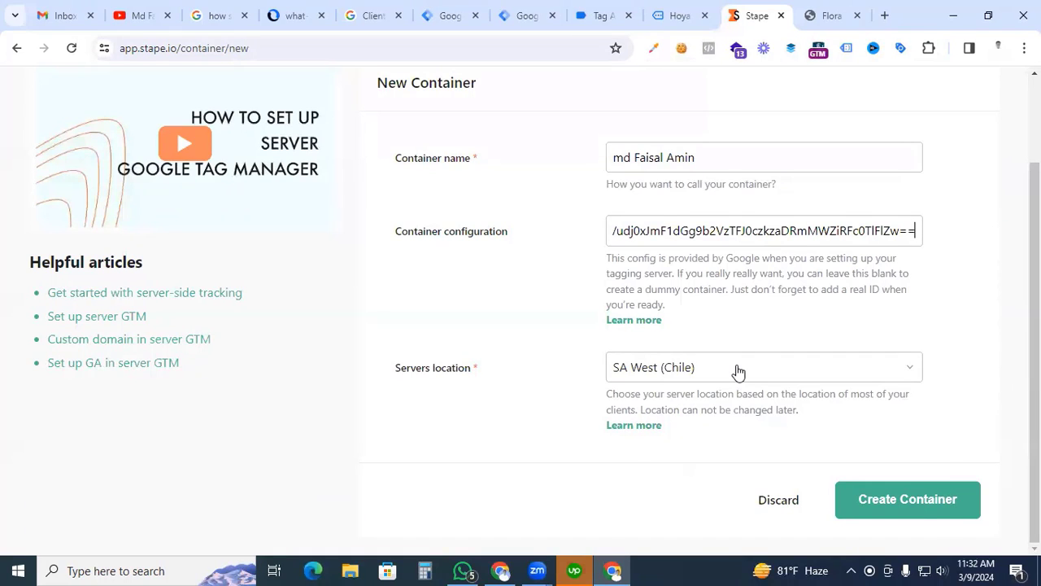
click(738, 372)
scroll(739, 372, down, 3)
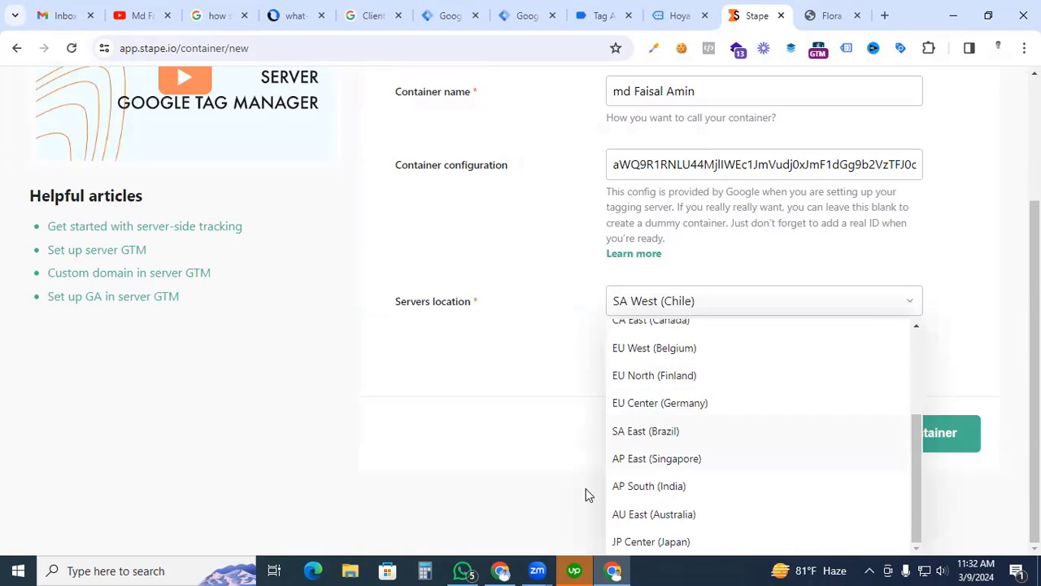
click(649, 487)
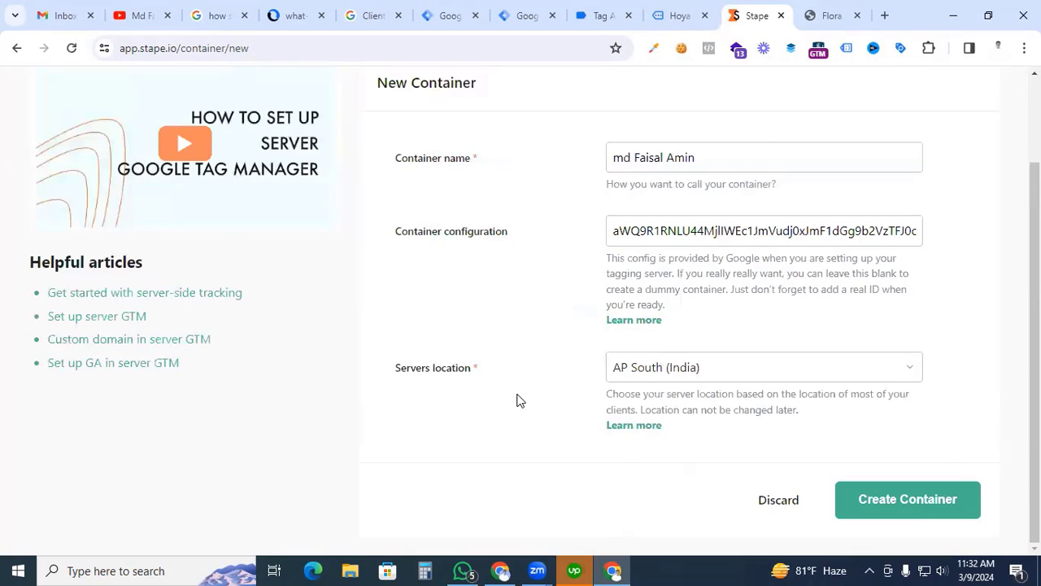
click(737, 368)
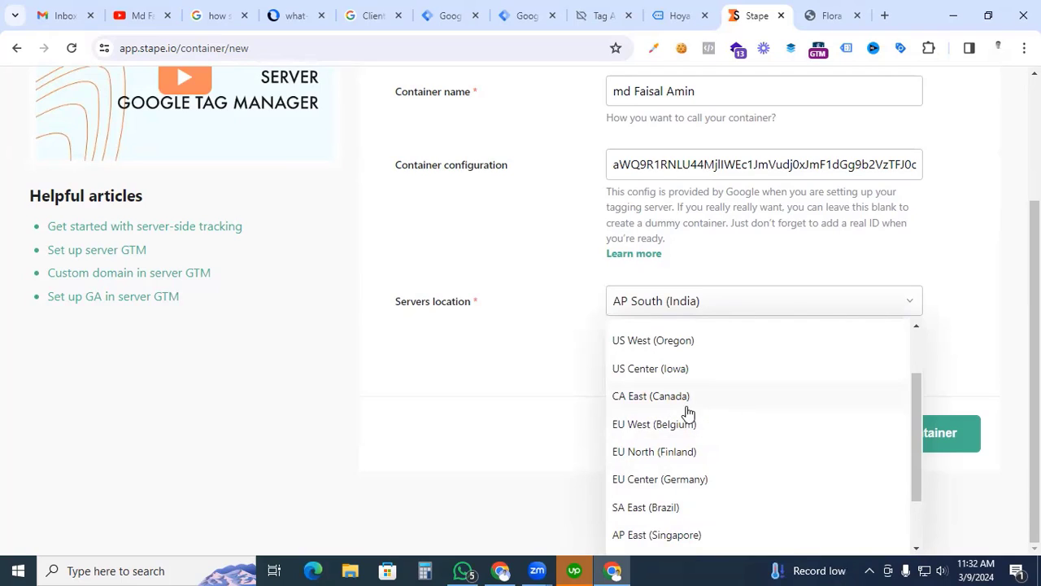
click(530, 412)
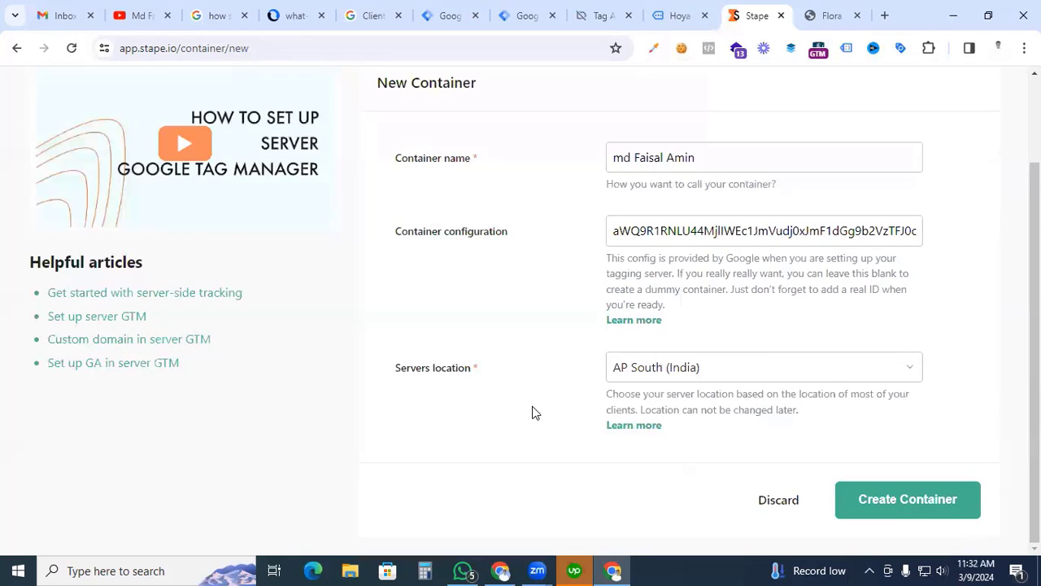
Create the container and continue with the Free plan at $0/month
click(904, 499)
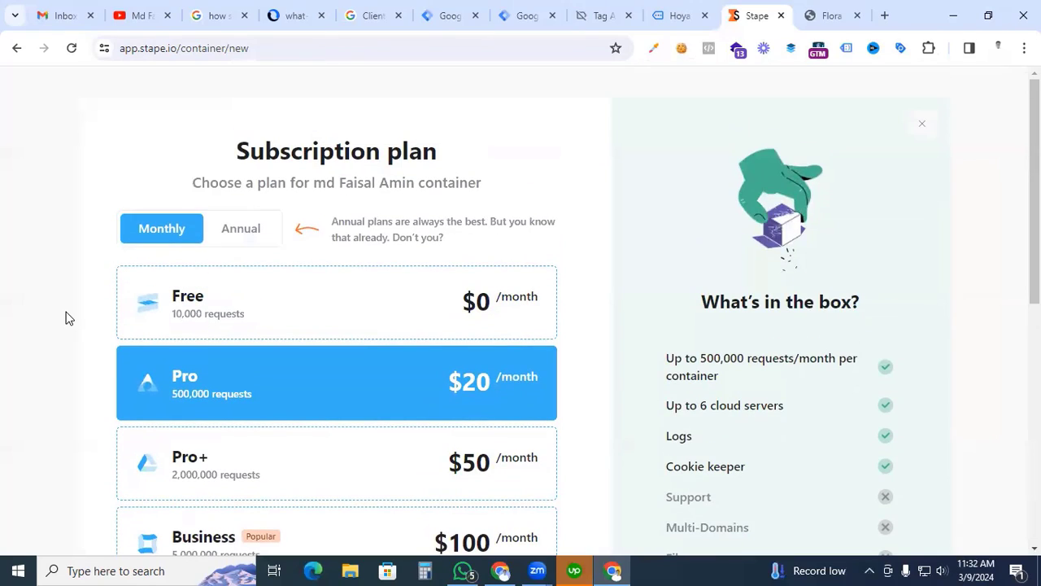
scroll(68, 318, down, 1)
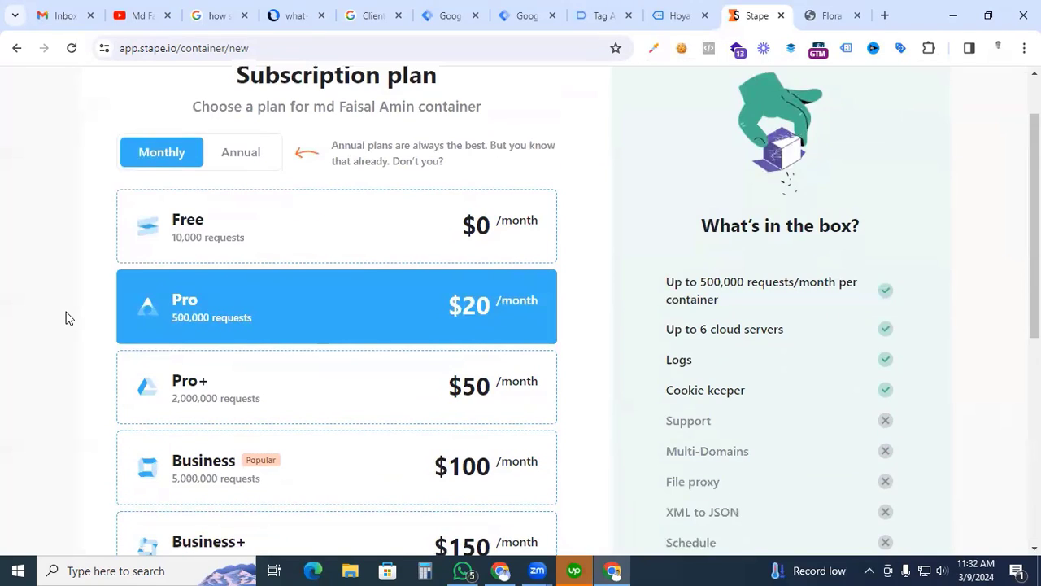
scroll(68, 318, down, 1)
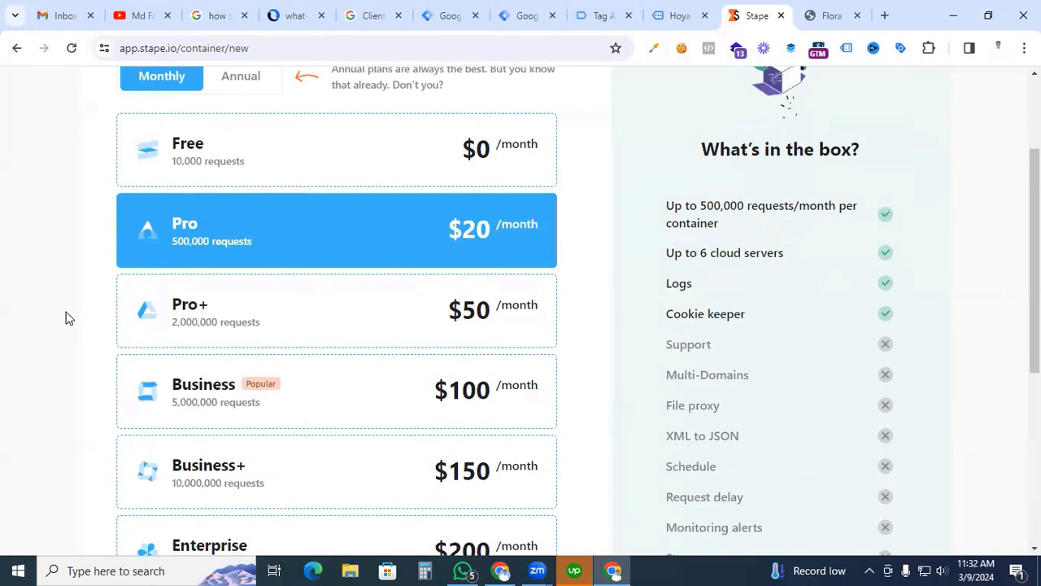
scroll(69, 318, down, 2)
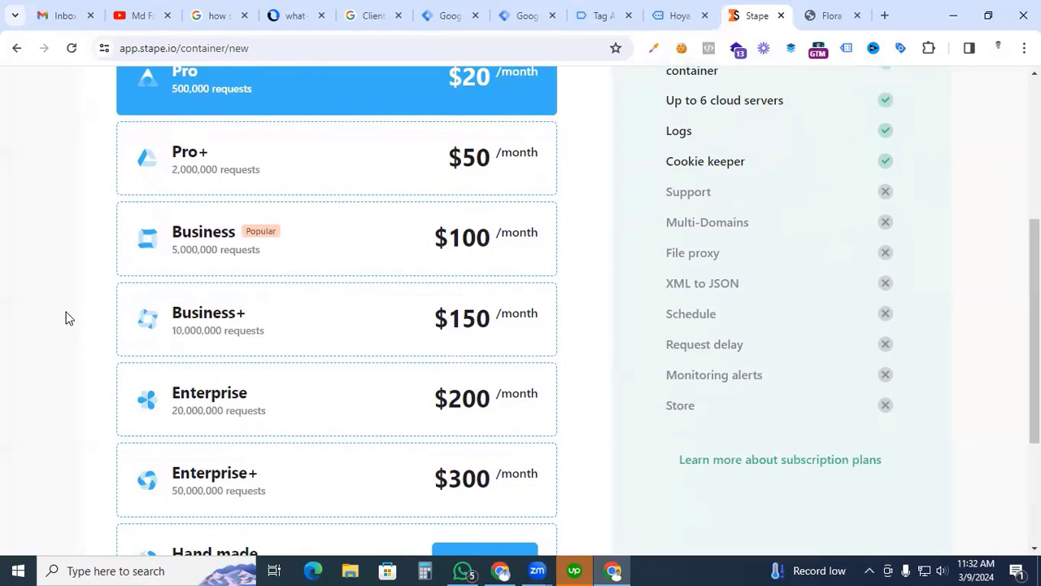
scroll(69, 318, up, 4)
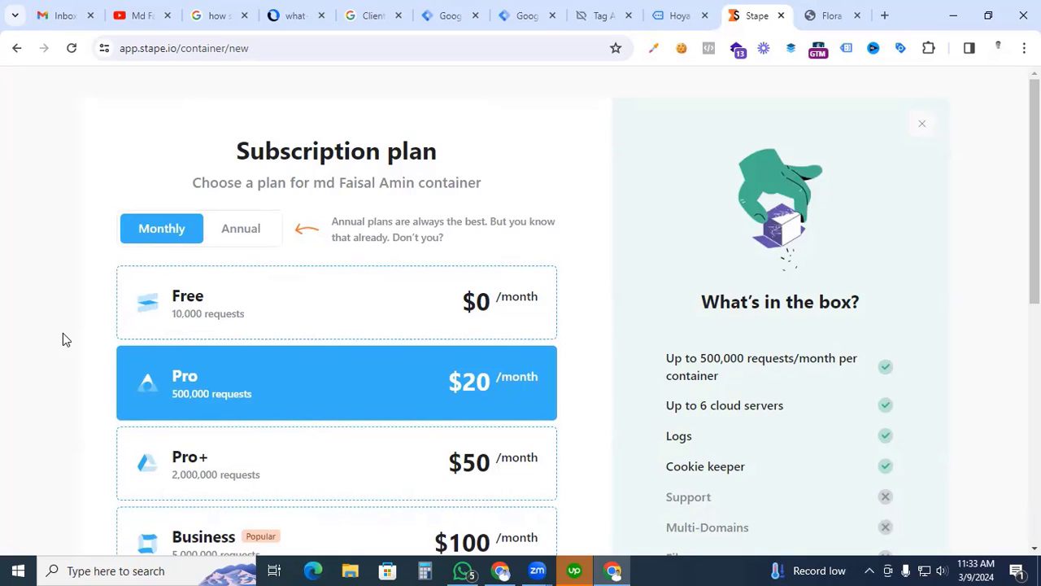
click(254, 315)
scroll(93, 357, down, 7)
click(317, 478)
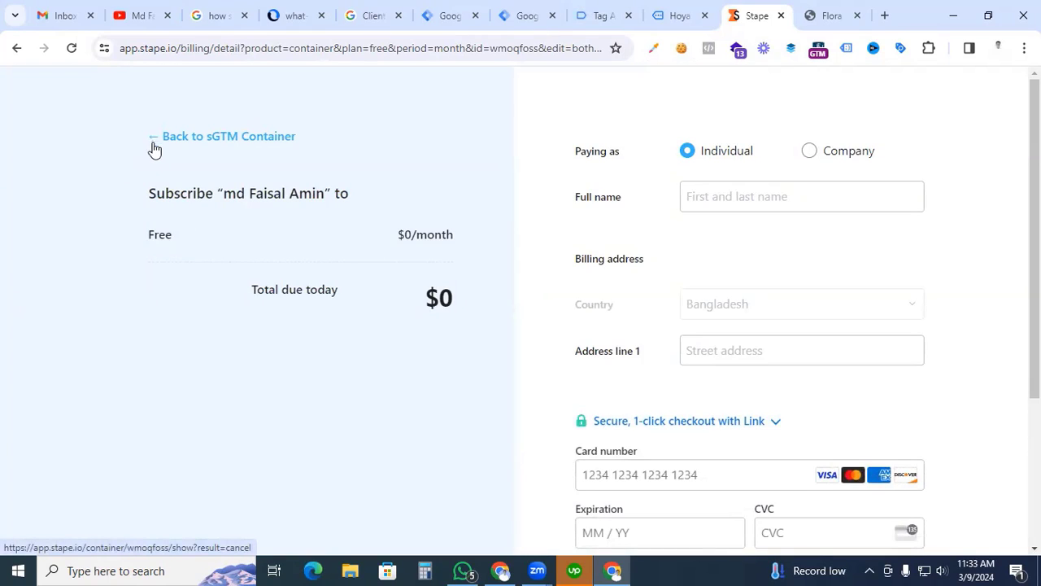
Add the site's 'web' subdomain as the custom tagging domain, revealing its A record 34.131.102.20 and AAAA record
click(153, 143)
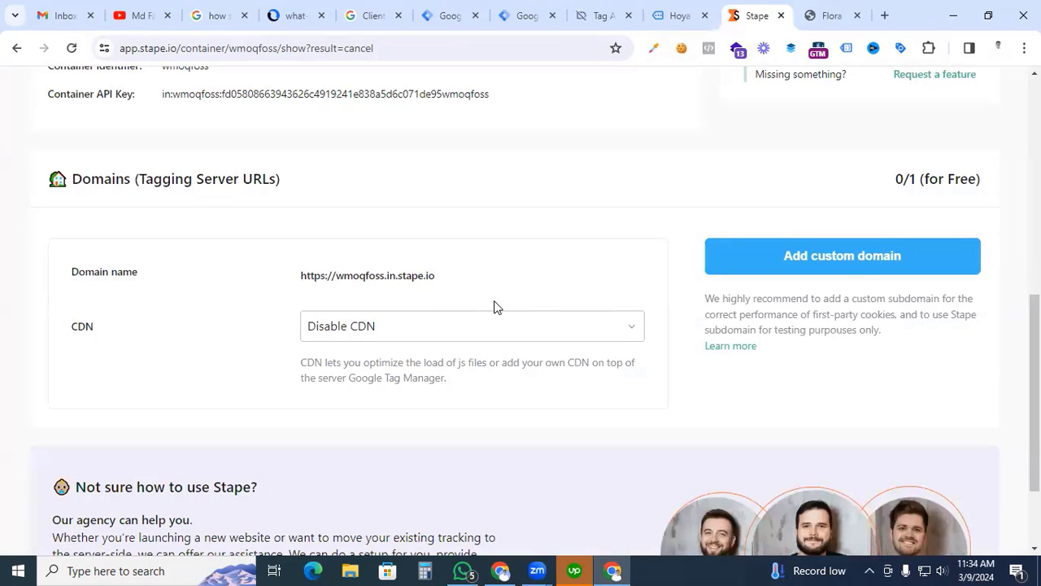
click(812, 265)
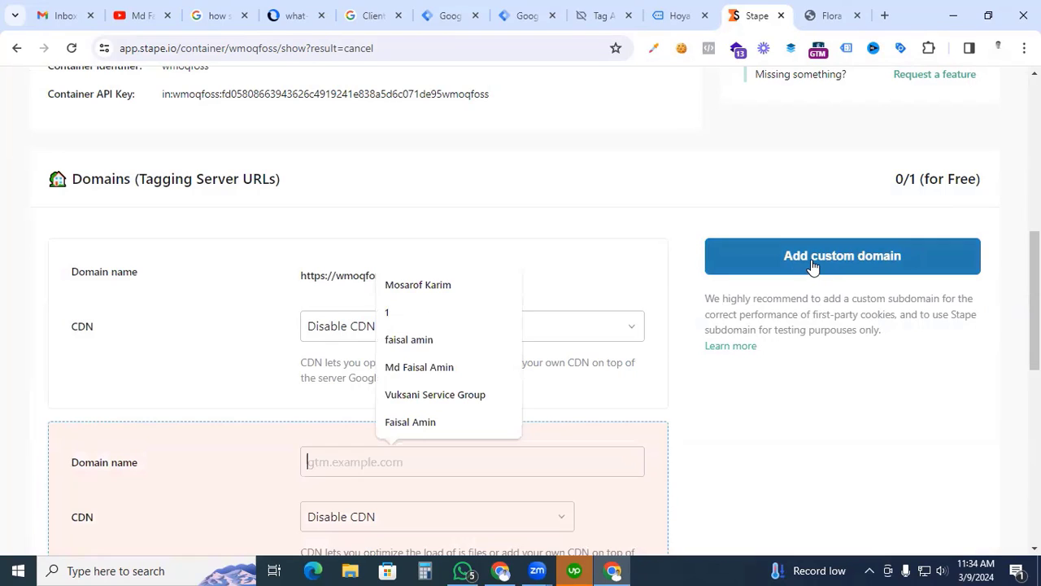
scroll(355, 379, down, 1)
text(web)
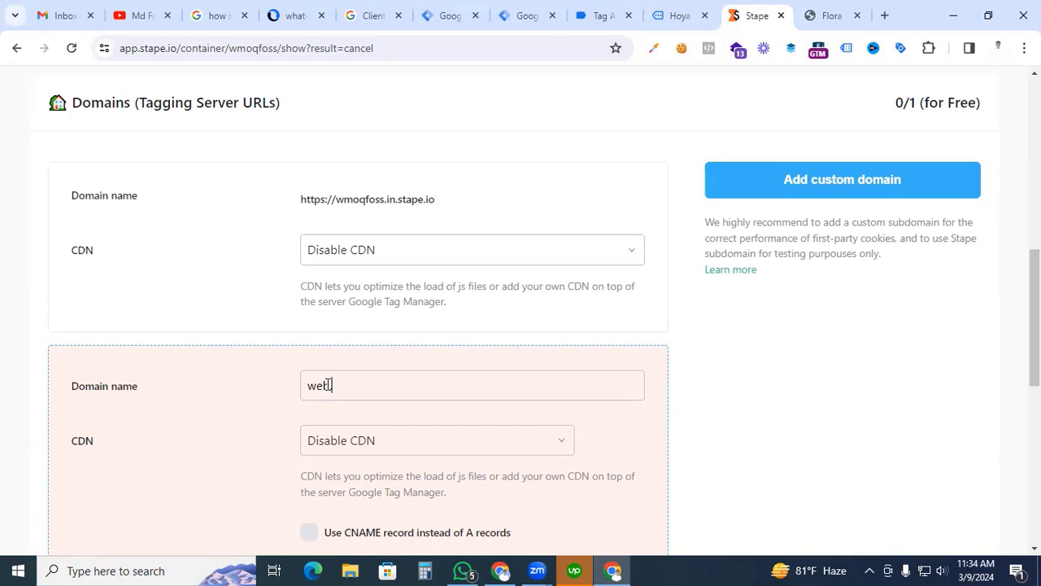
text(.mdfaisalamin.com)
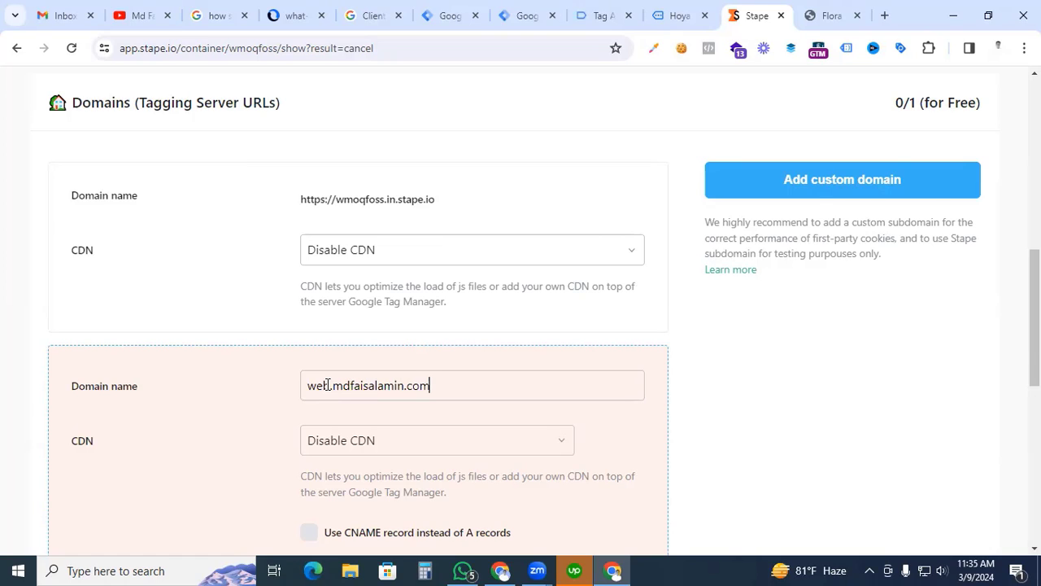
scroll(569, 374, down, 5)
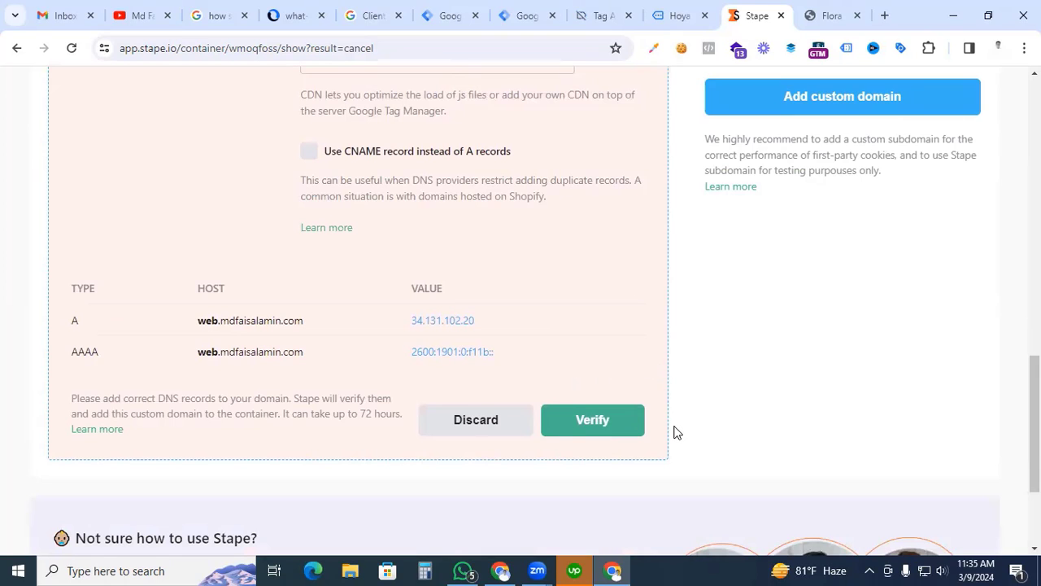
Verify the custom web subdomain so its status changes to Verifying
click(596, 426)
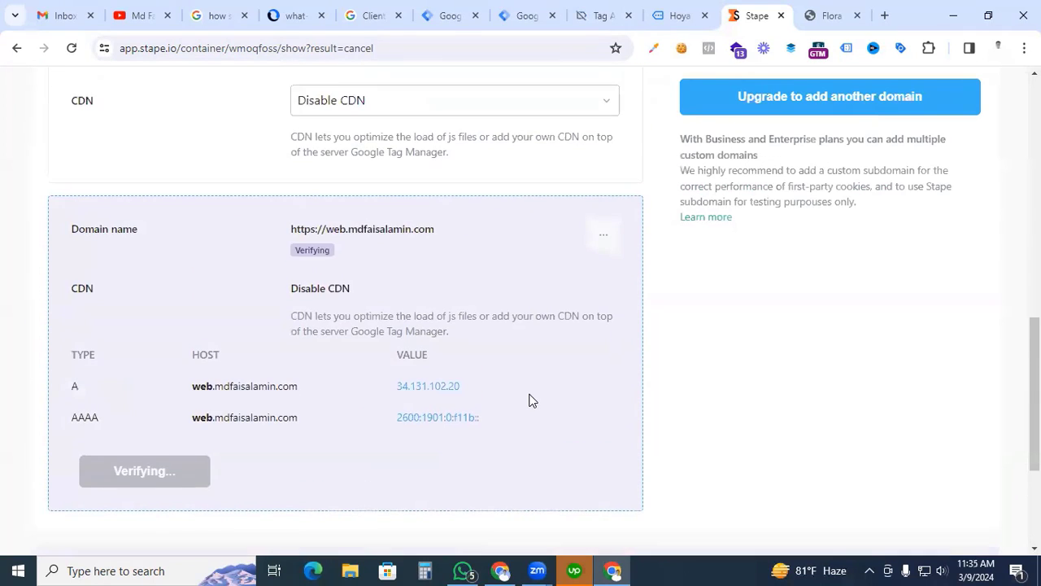
scroll(529, 401, down, 1)
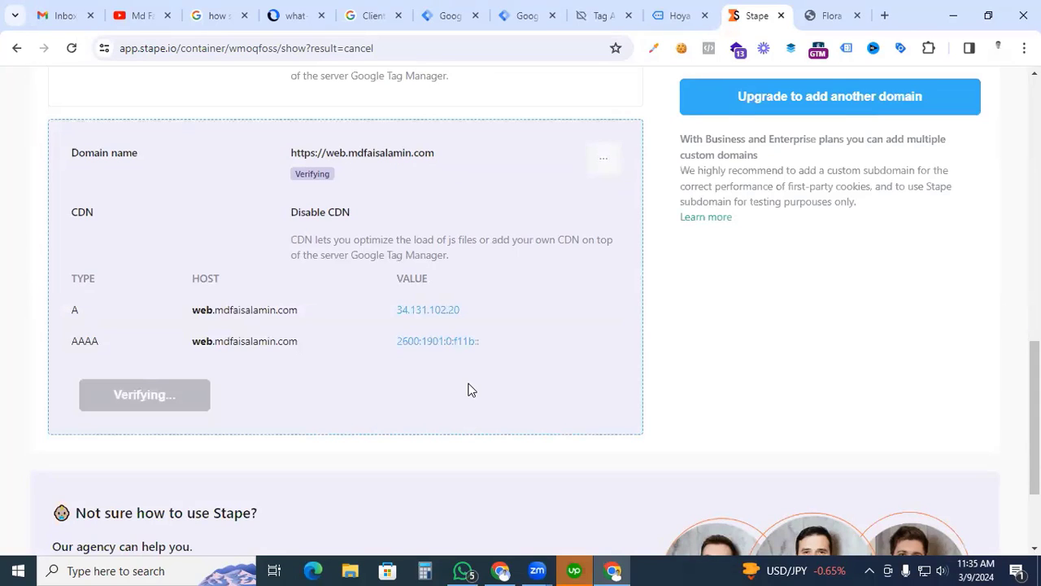
Open cPanel's Zone Editor and manage the DNS records of the site's domain
click(500, 570)
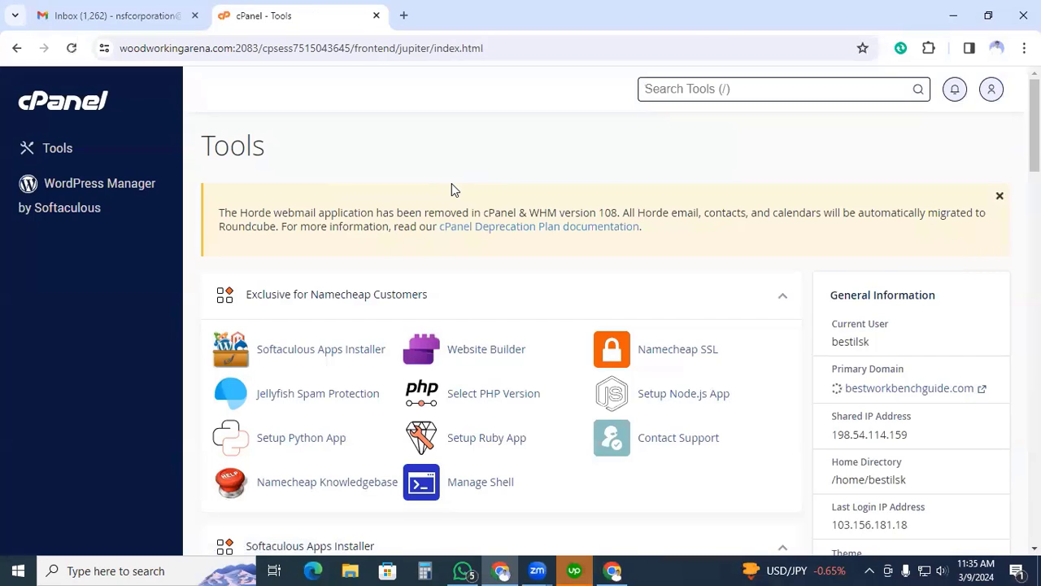
scroll(453, 189, down, 10)
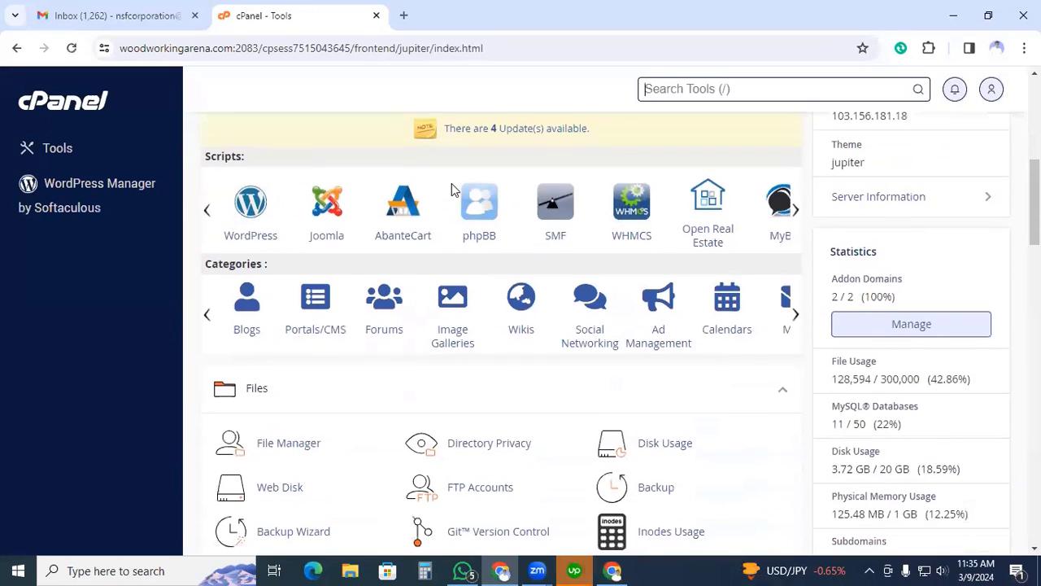
scroll(453, 189, down, 9)
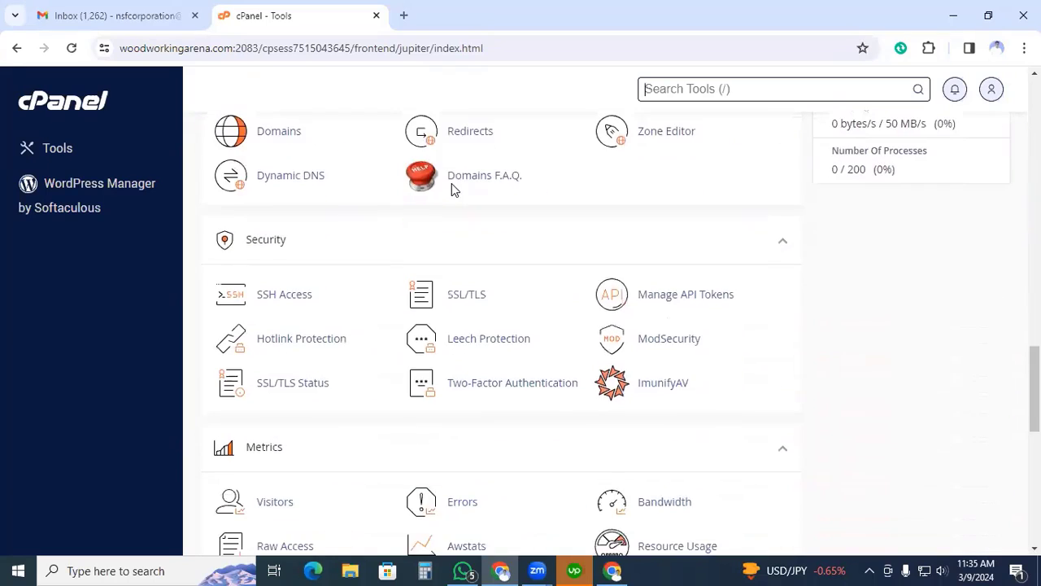
scroll(674, 262, up, 2)
click(666, 291)
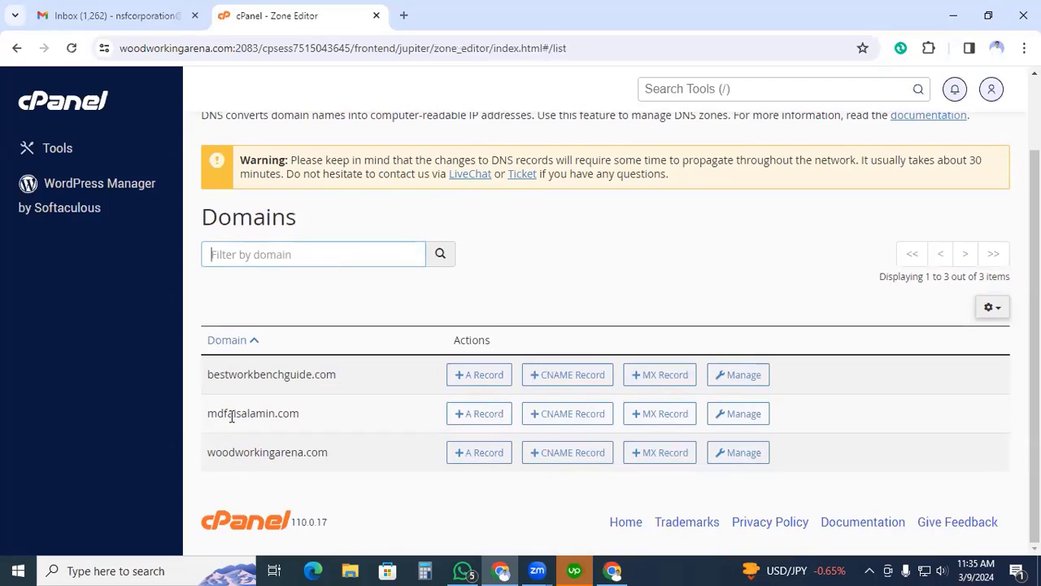
click(732, 414)
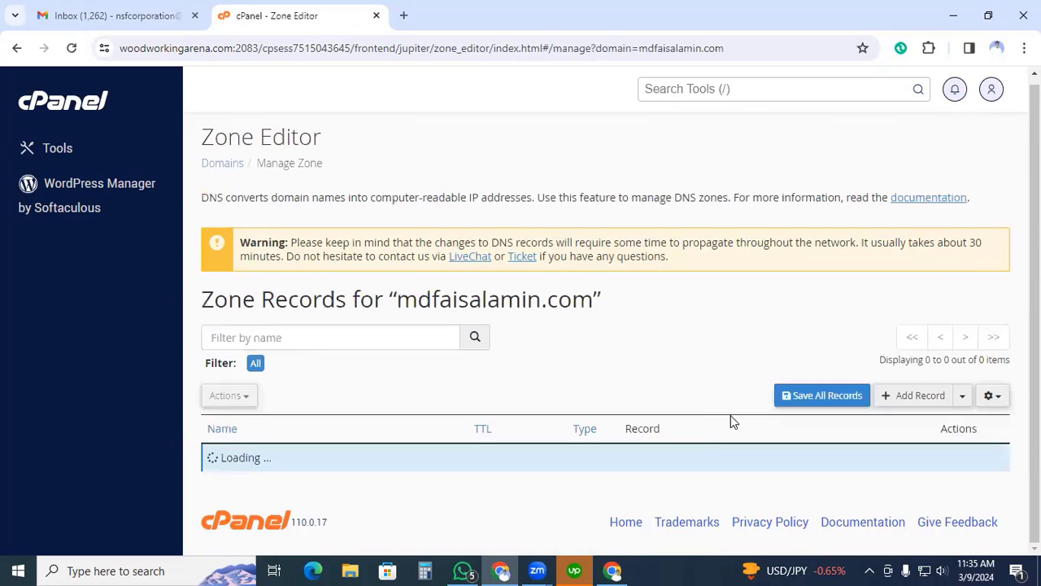
Start a blank new DNS record, then bring up Stape's A and AAAA record values
scroll(769, 214, down, 2)
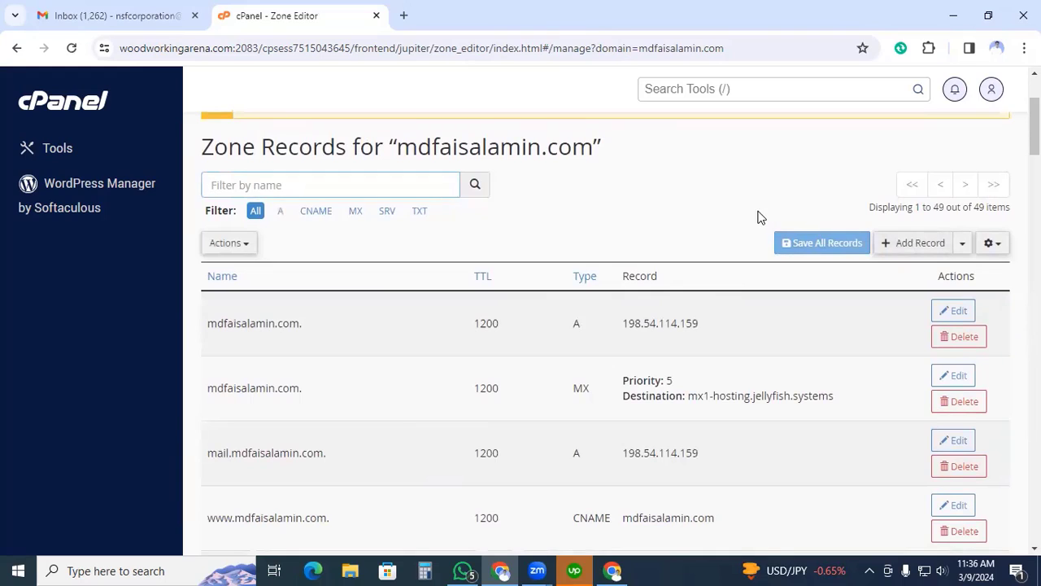
click(904, 244)
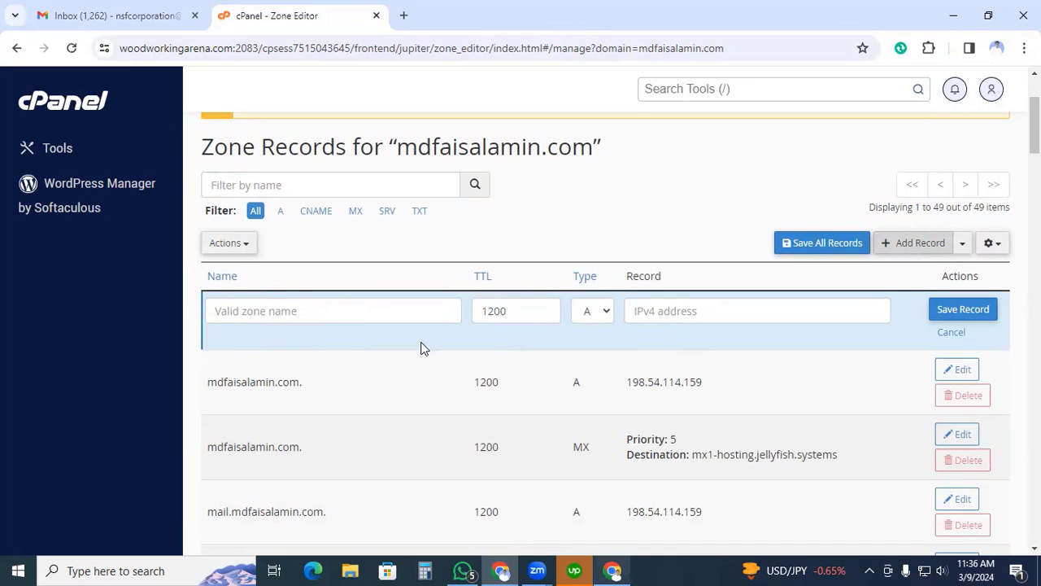
key(alt+Tab)
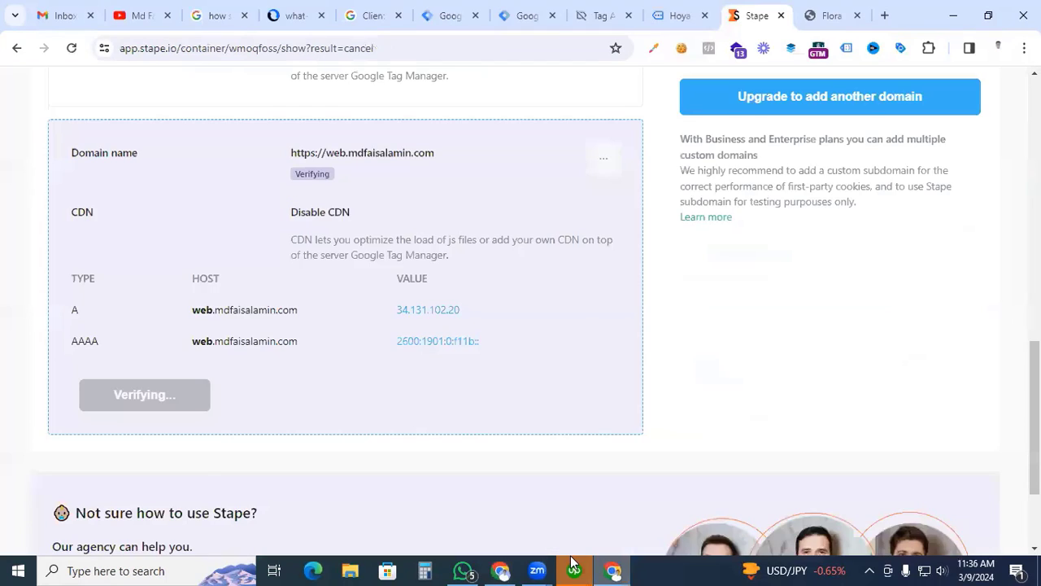
scroll(125, 383, up, 1)
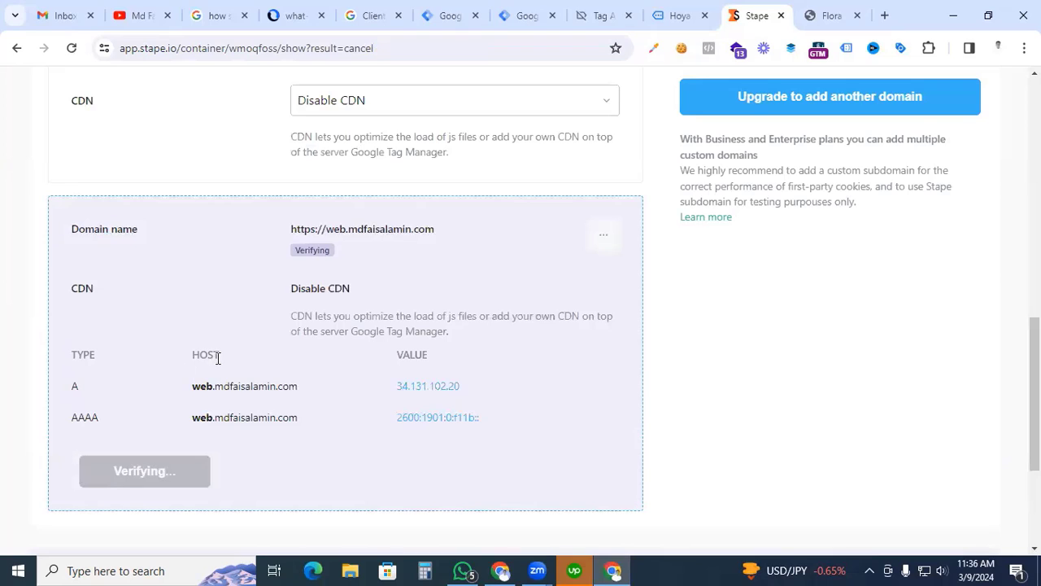
Copy the web host from Stape into the new cPanel record's Name, keeping type A
click(307, 388)
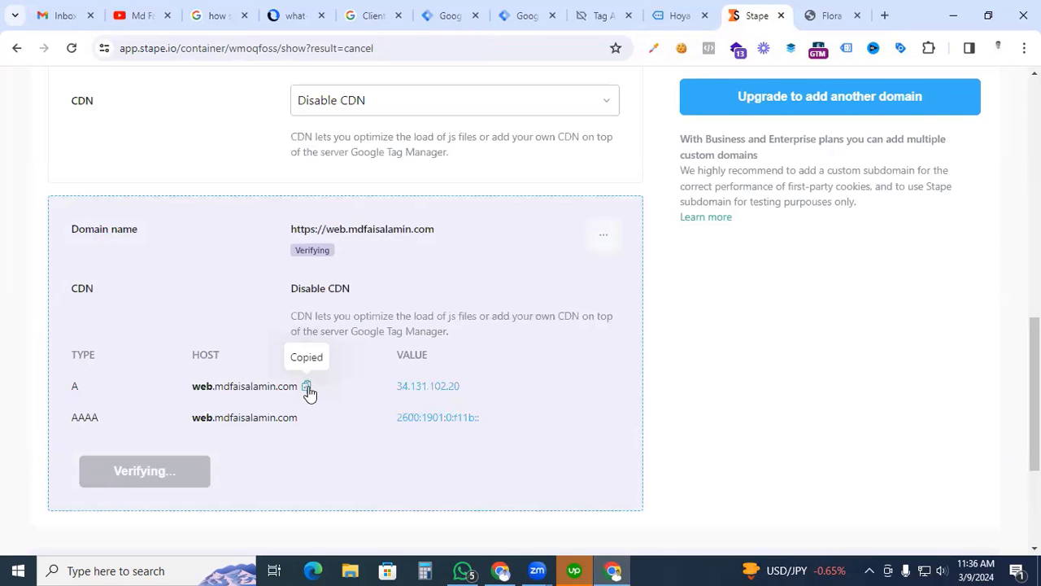
click(501, 570)
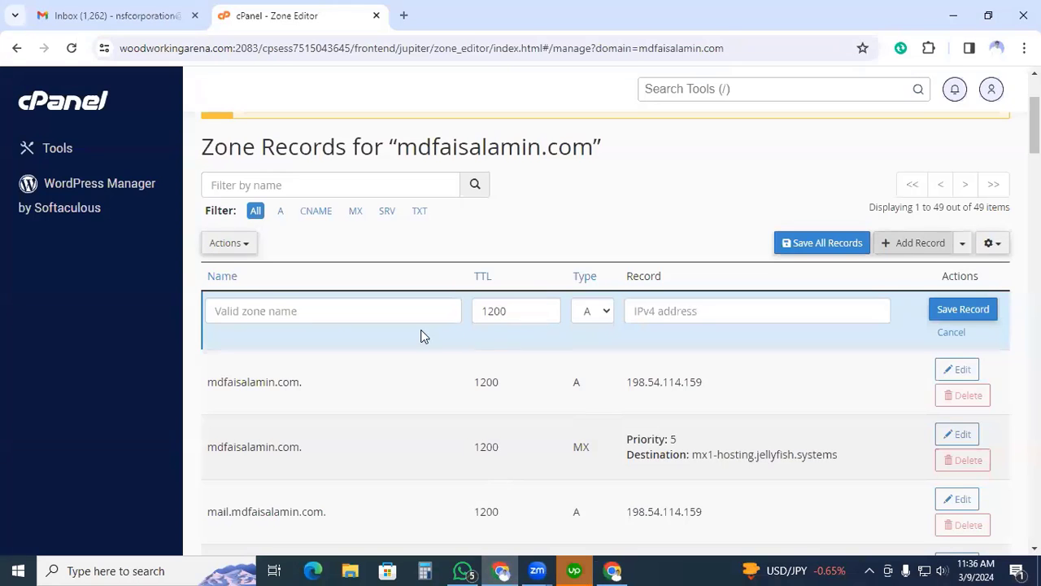
click(342, 311)
key(ctrl+v)
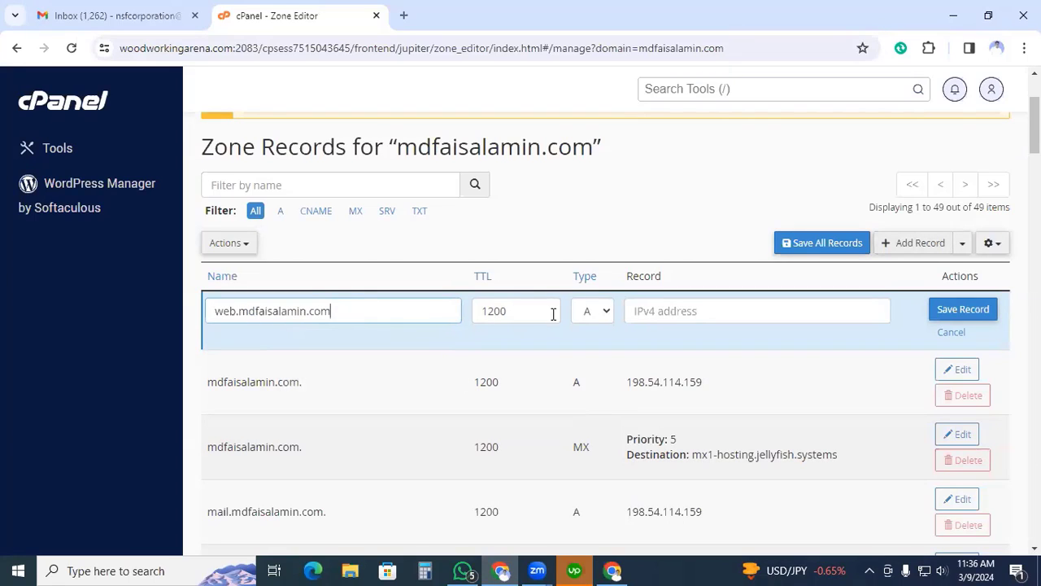
click(605, 314)
click(600, 331)
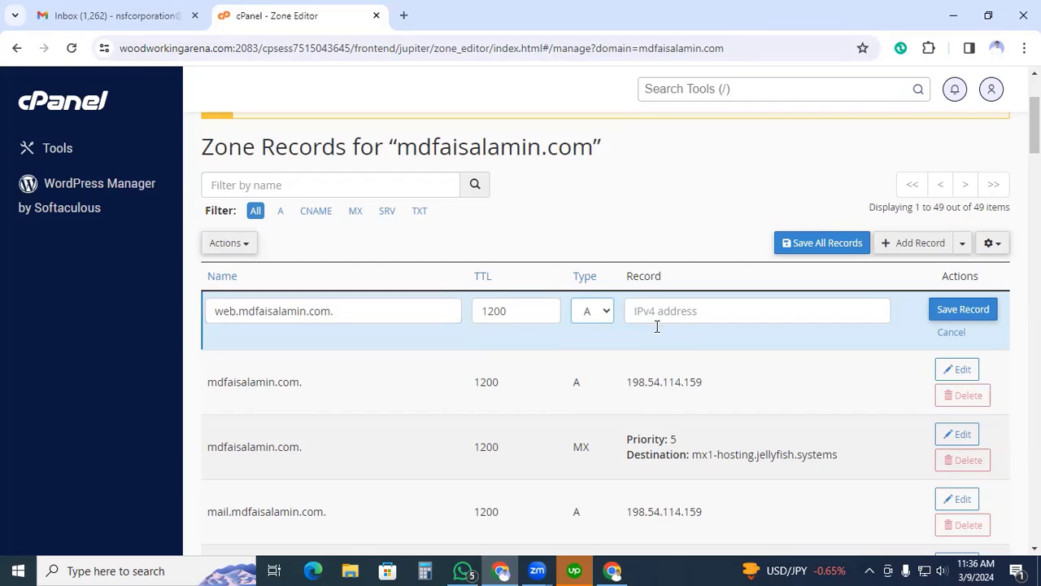
Set the record value to 34.131.102.20 and save the A record
click(612, 570)
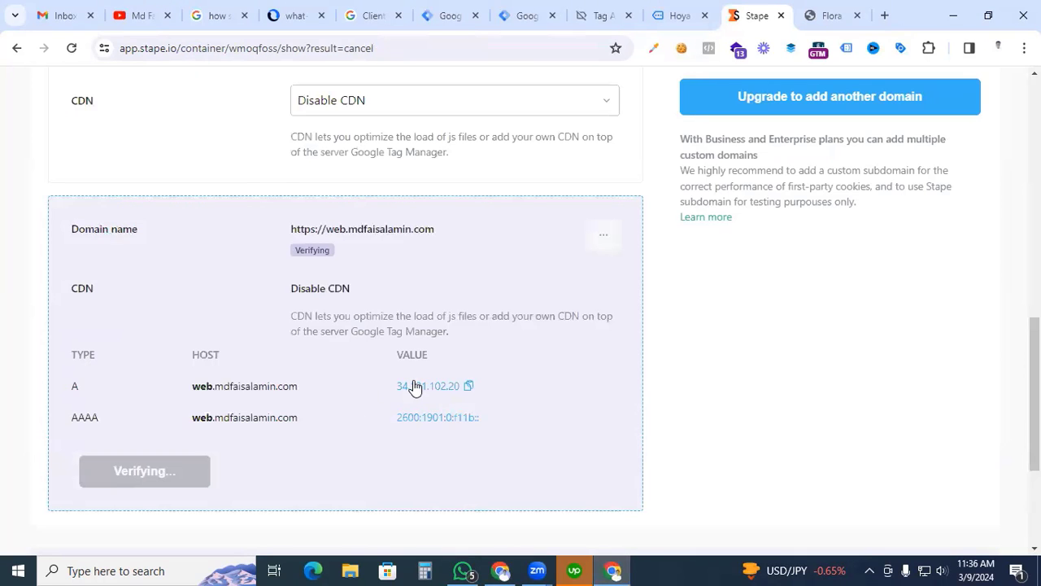
click(469, 387)
key(alt+Tab)
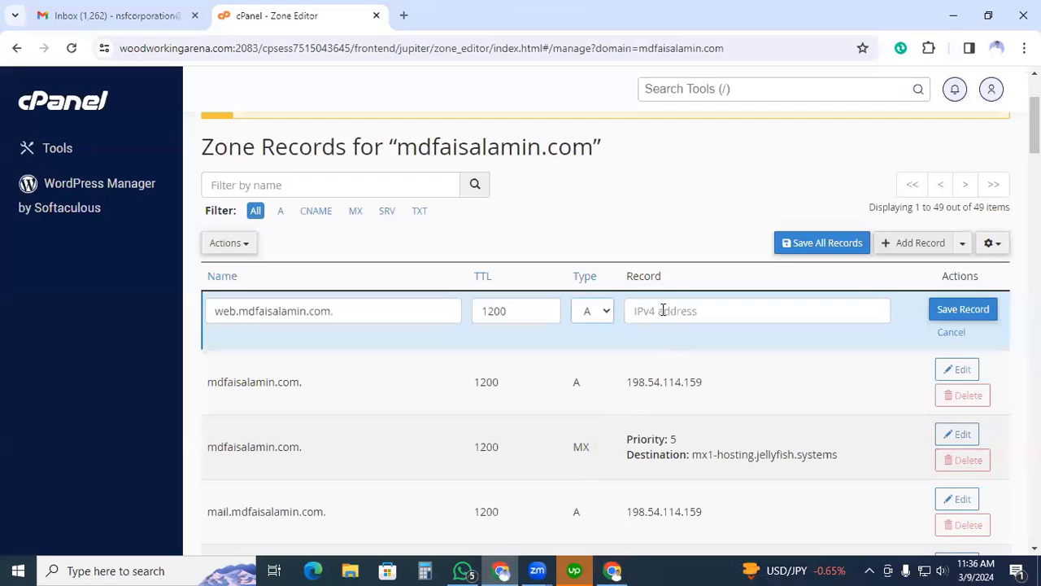
click(664, 310)
key(ctrl+v)
click(956, 314)
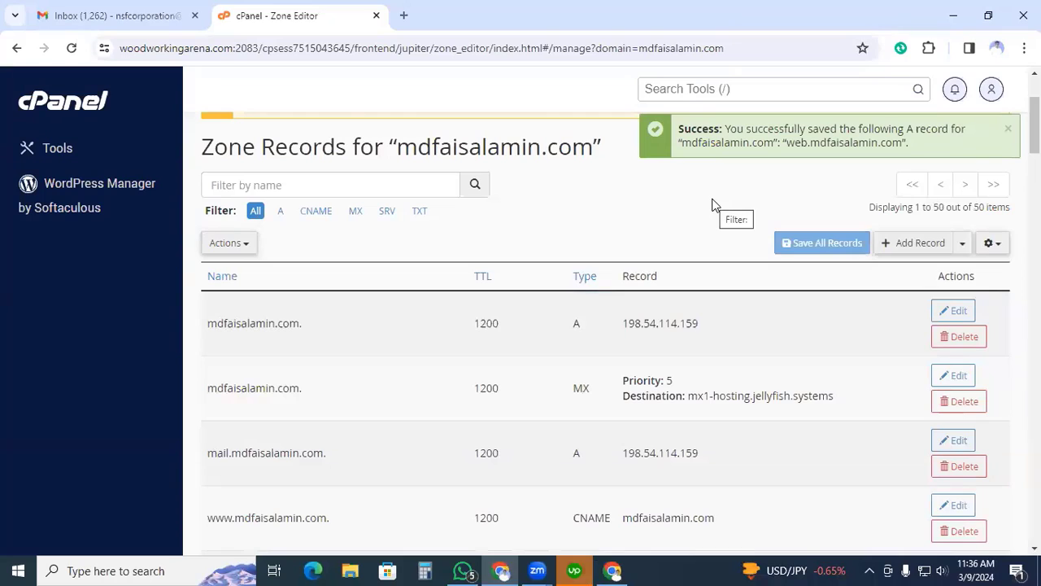
click(914, 243)
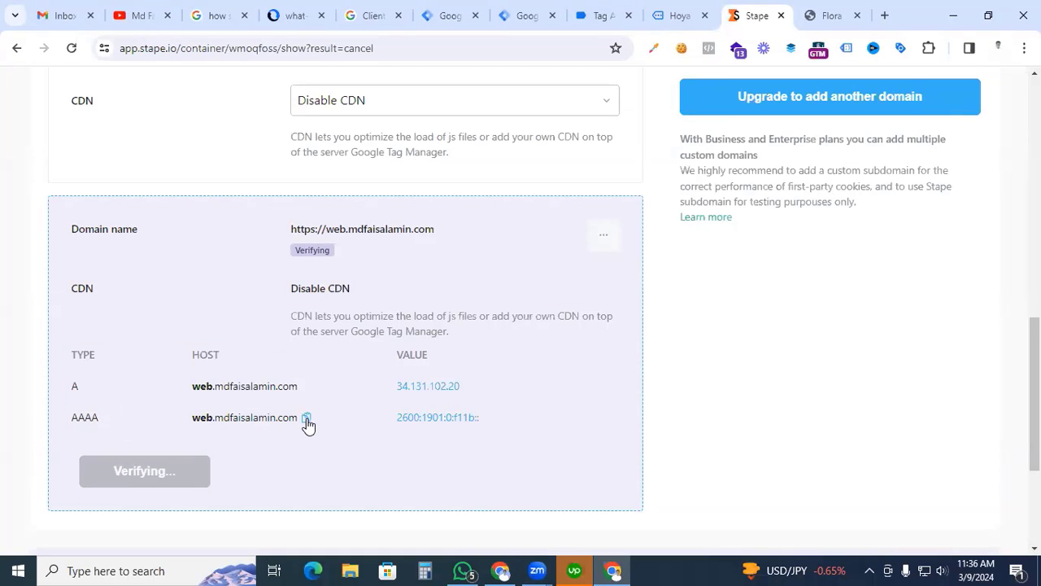
Copy the AAAA host from Stape into the new record's Name and set type AAAA
click(307, 419)
click(502, 571)
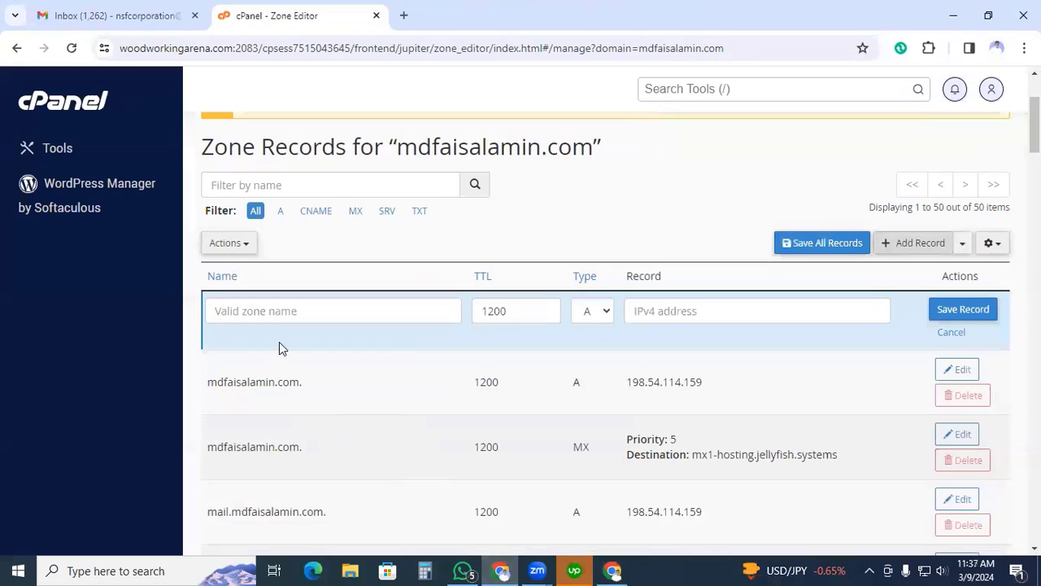
click(274, 309)
key(ctrl+v)
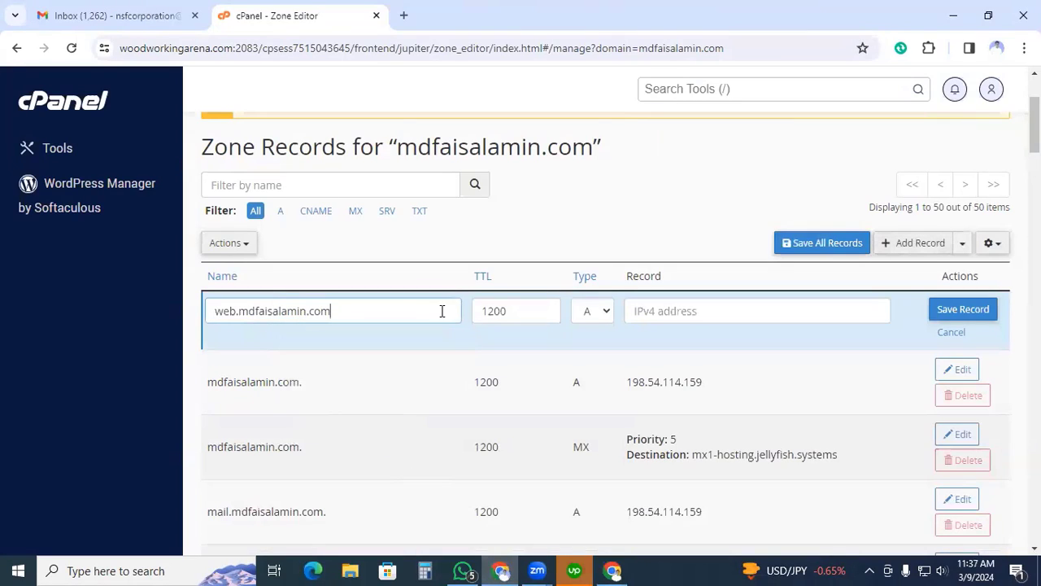
click(598, 313)
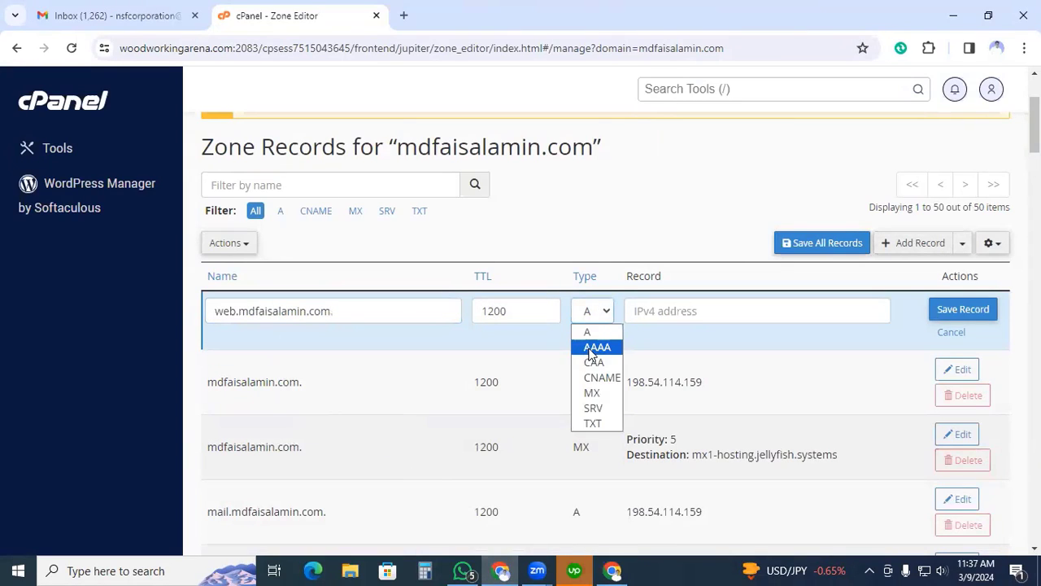
click(596, 347)
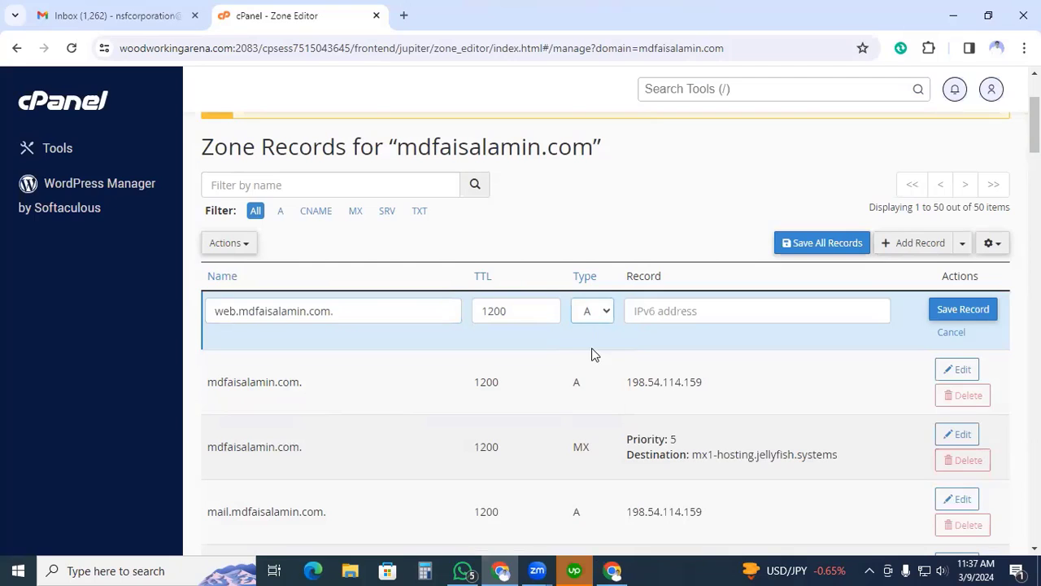
Set the record value to 2600:1901:0:f11b:: and save the AAAA record
click(638, 311)
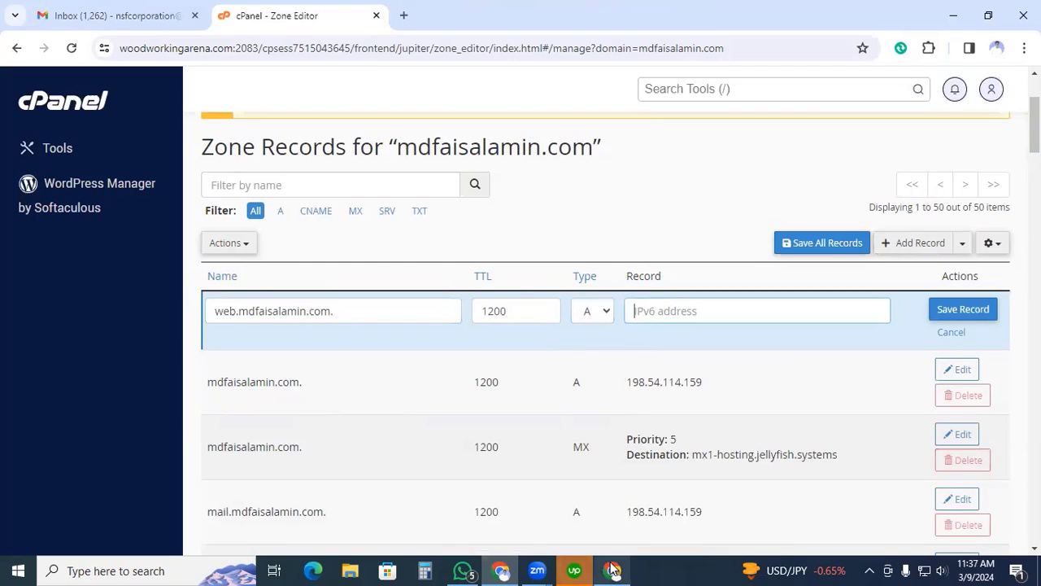
click(488, 419)
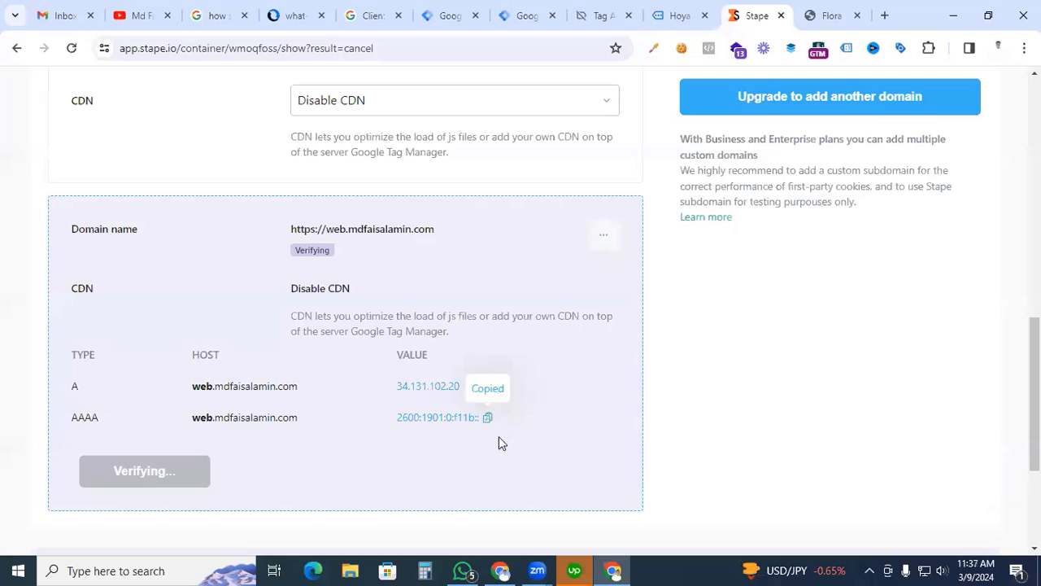
click(500, 570)
click(651, 310)
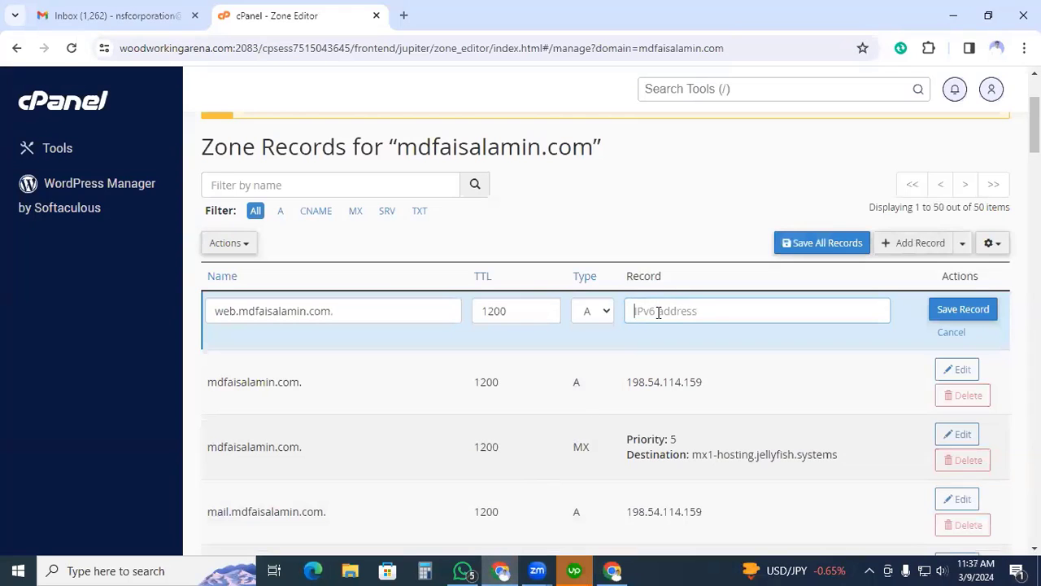
key(ctrl+v)
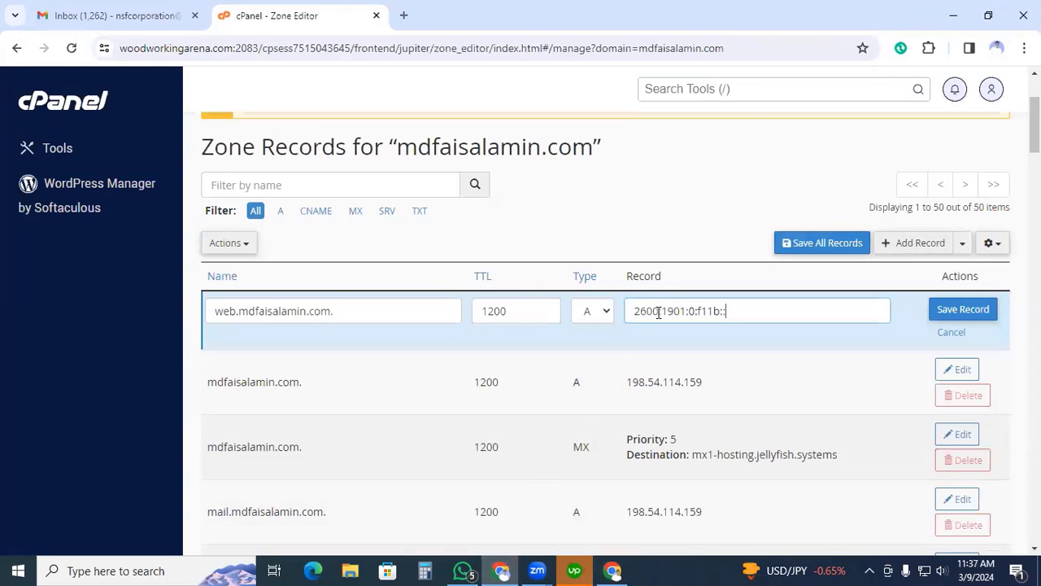
click(954, 310)
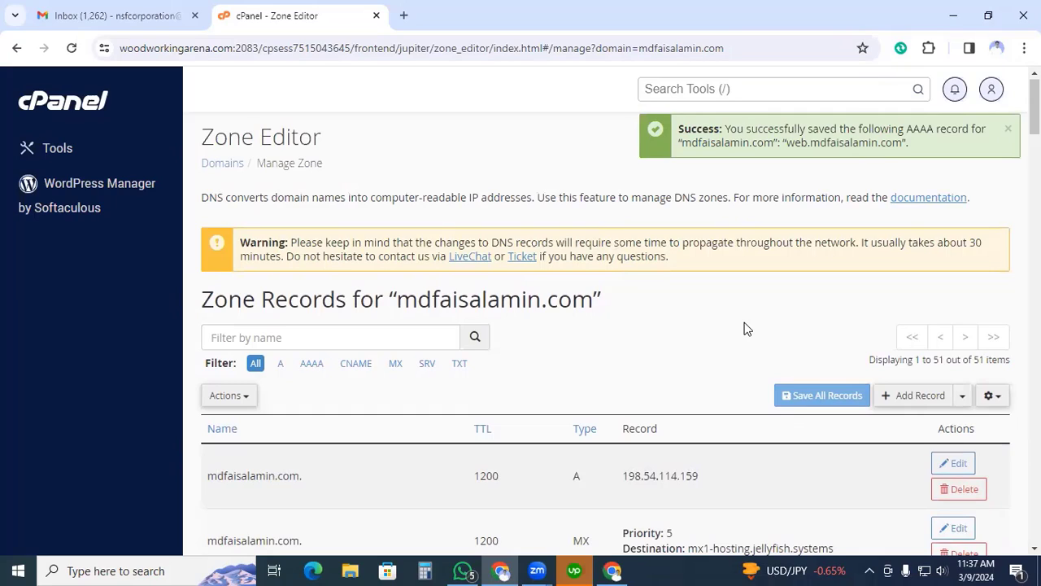
Confirm in Stape that the web subdomain tagging domain shows Ready with verified A and AAAA records
click(614, 569)
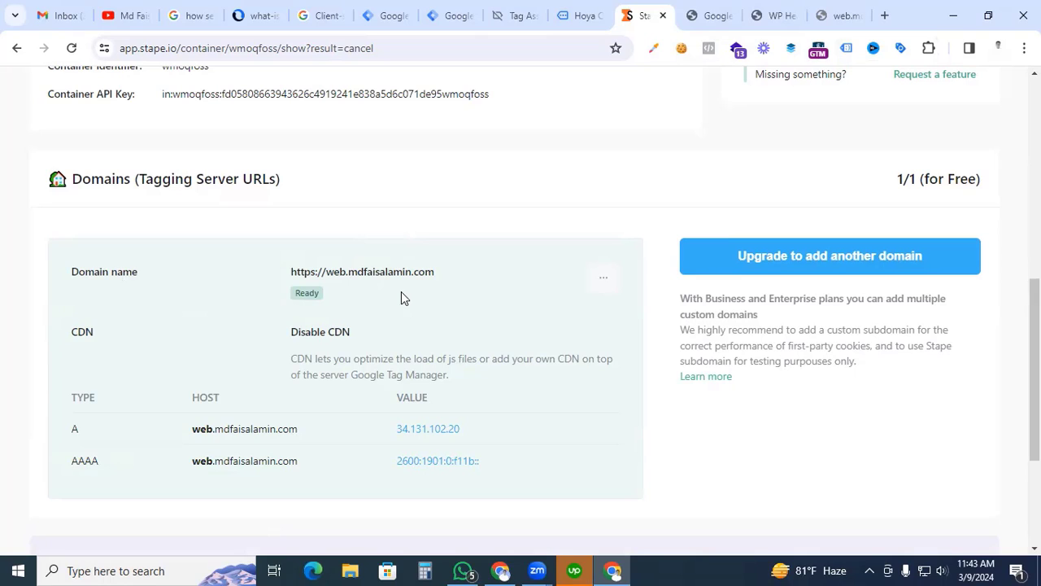
scroll(401, 293, up, 4)
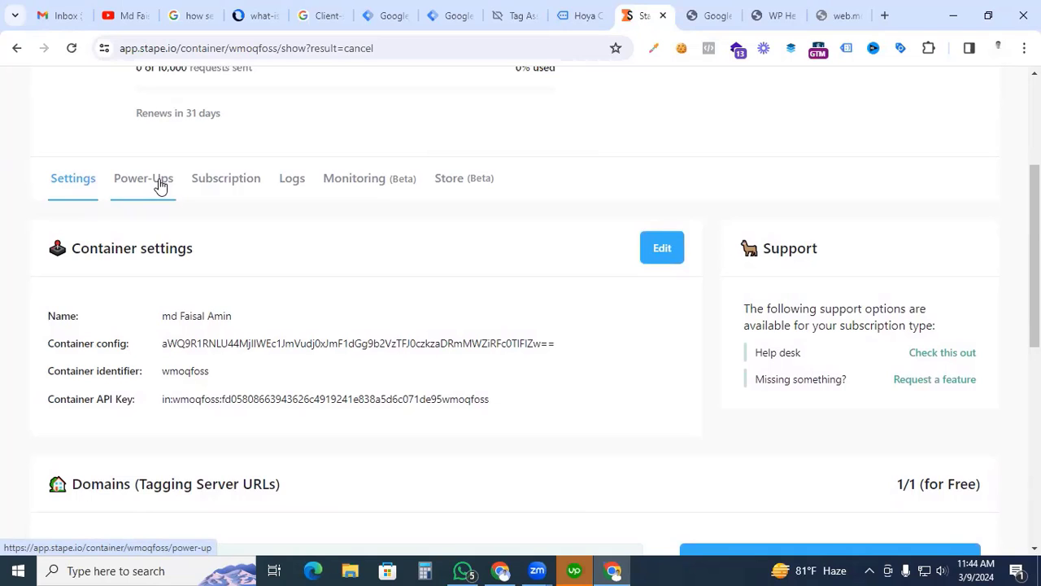
Turn on the Custom loader power-up for the Stape container
click(160, 185)
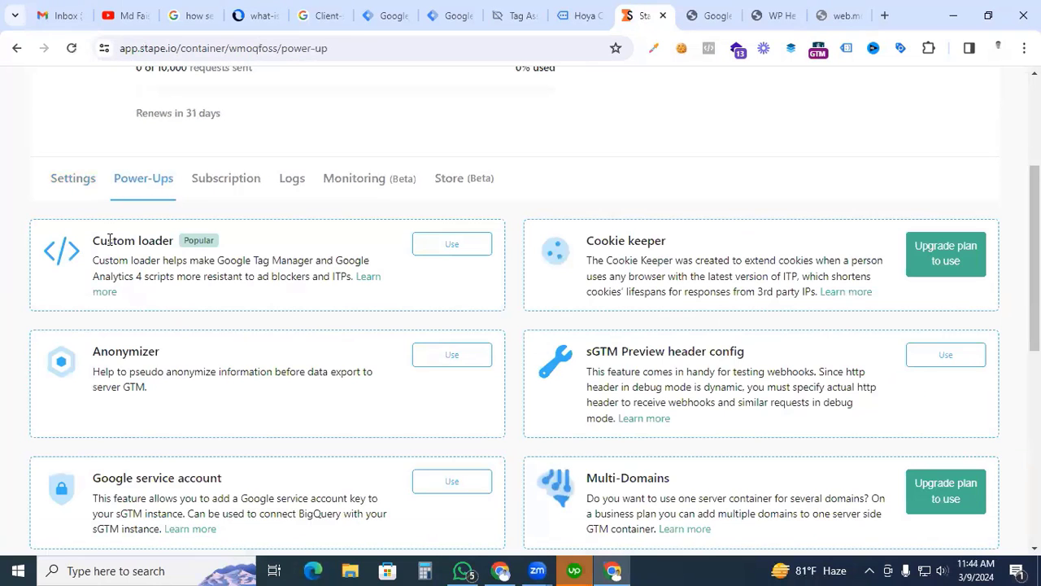
click(473, 249)
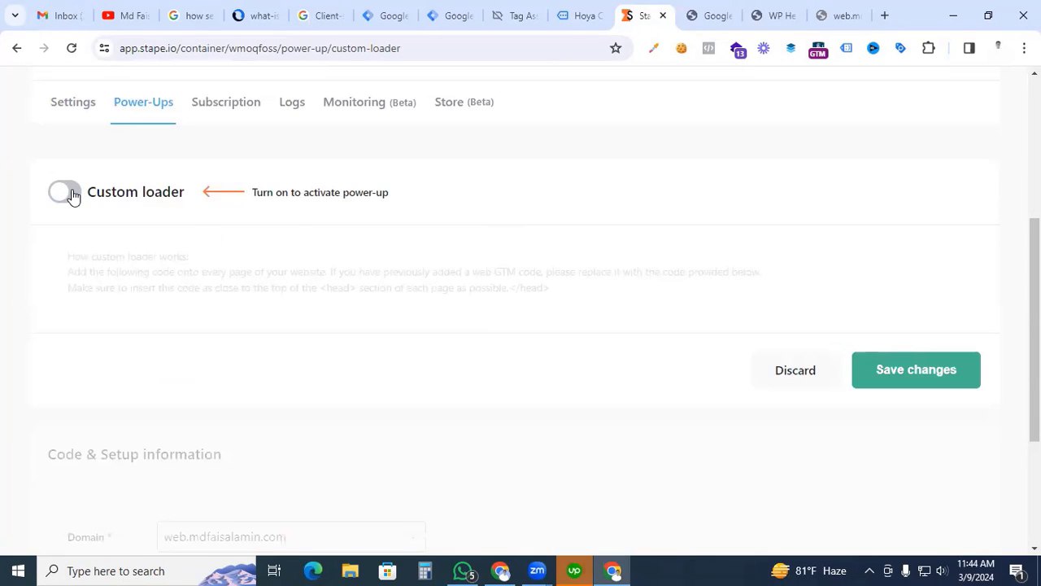
click(64, 192)
scroll(809, 216, down, 4)
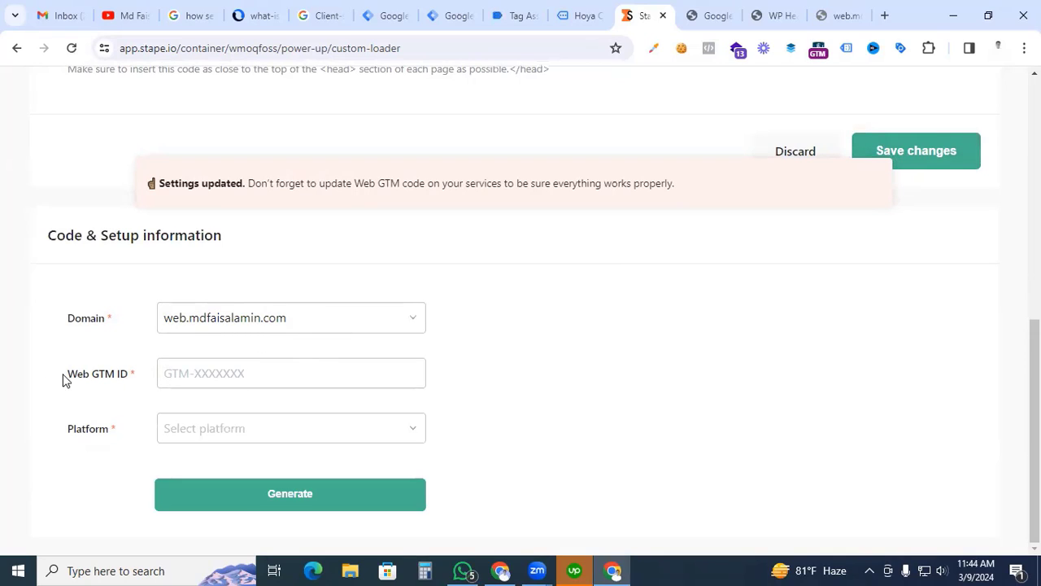
Look up the web container ID GTM-NFKKZ344 in Google Tag Manager's install code
click(173, 373)
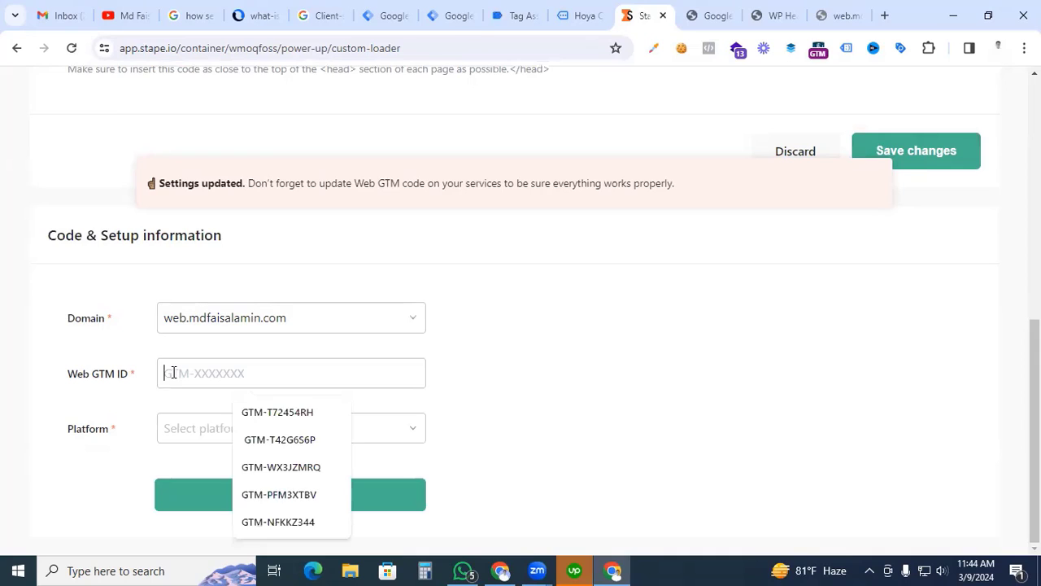
click(450, 15)
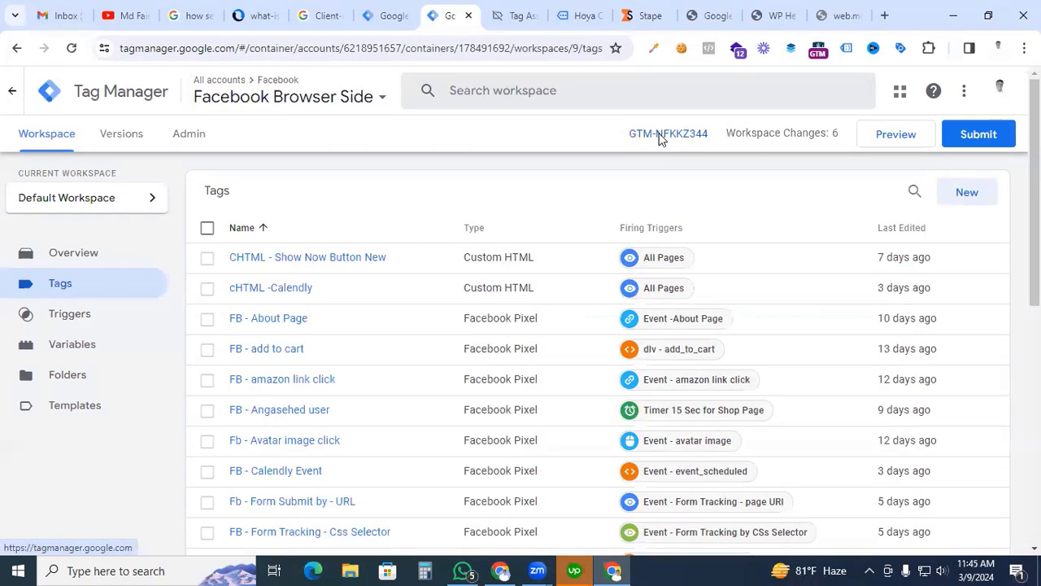
click(660, 140)
drag(563, 321, 494, 323)
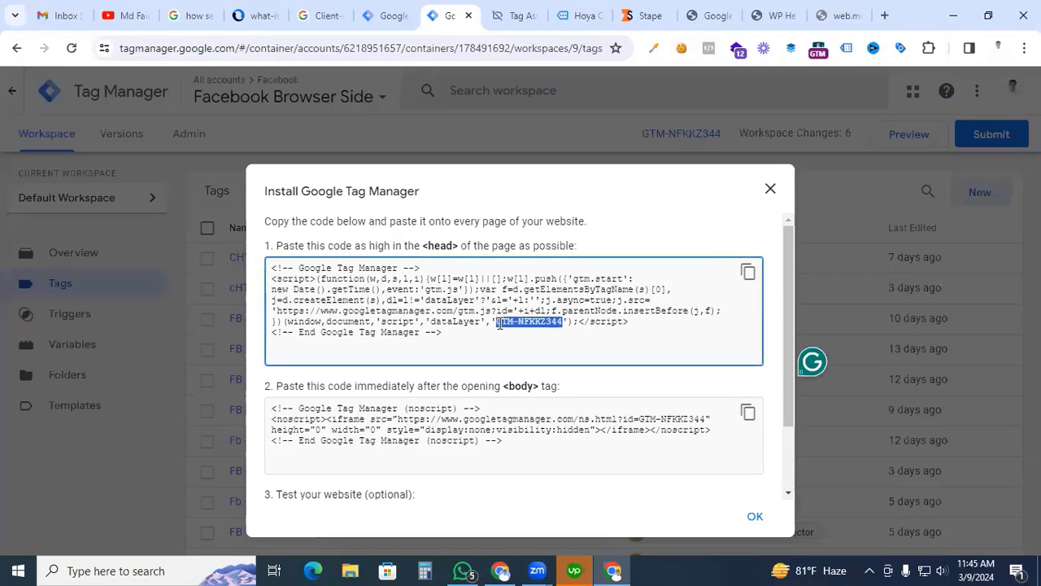
Generate loader code for GTM-NFKKZ344 with platform Other and copy the head snippet
click(640, 16)
click(209, 370)
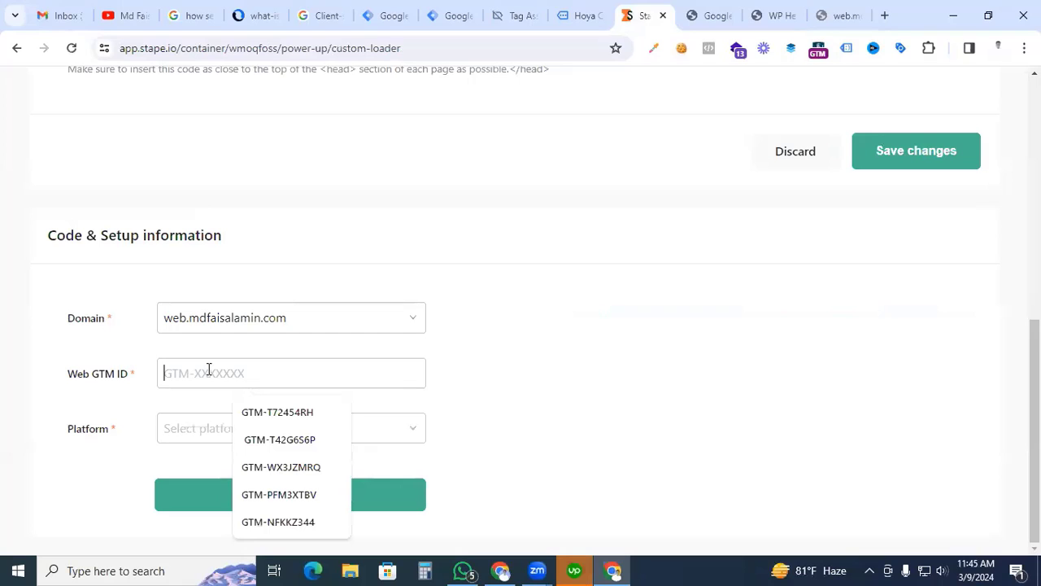
click(278, 522)
click(251, 437)
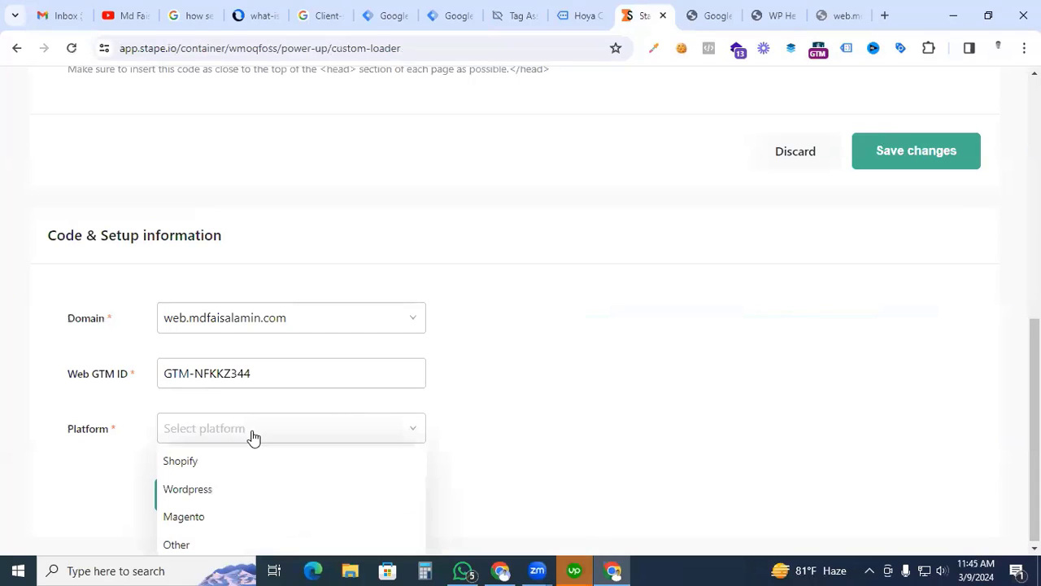
click(213, 544)
scroll(154, 476, down, 1)
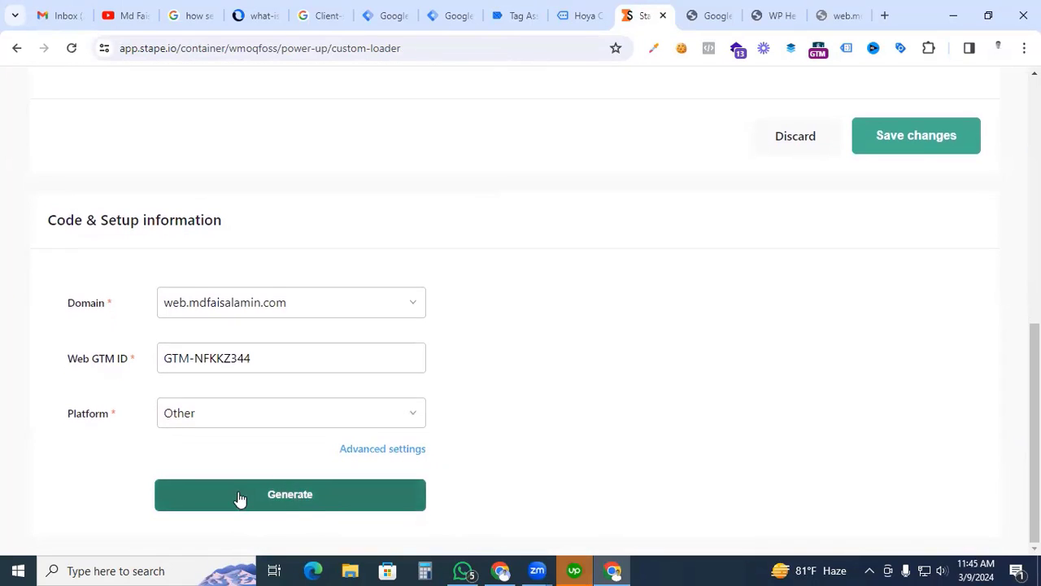
click(288, 498)
scroll(506, 396, down, 2)
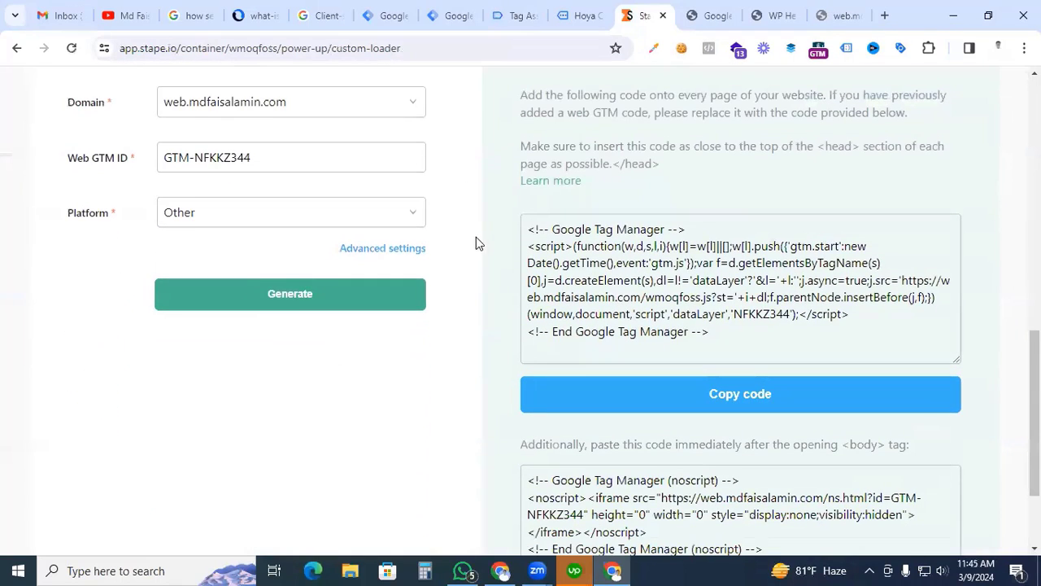
click(737, 399)
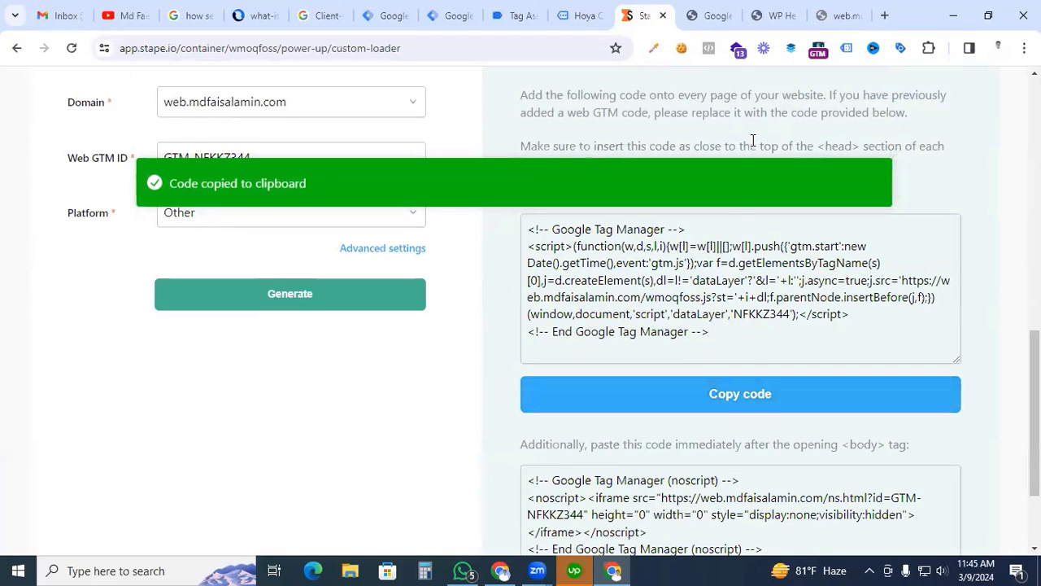
Paste Stape's head loader snippet into WordPress's Scripts in Header
click(770, 24)
mouse_move(108, 453)
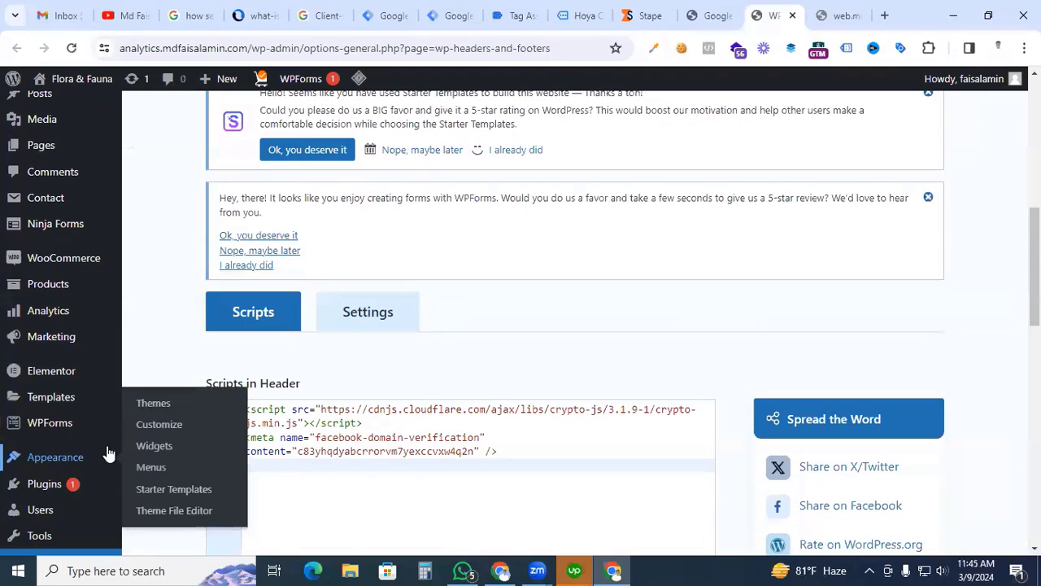
scroll(162, 349, up, 10)
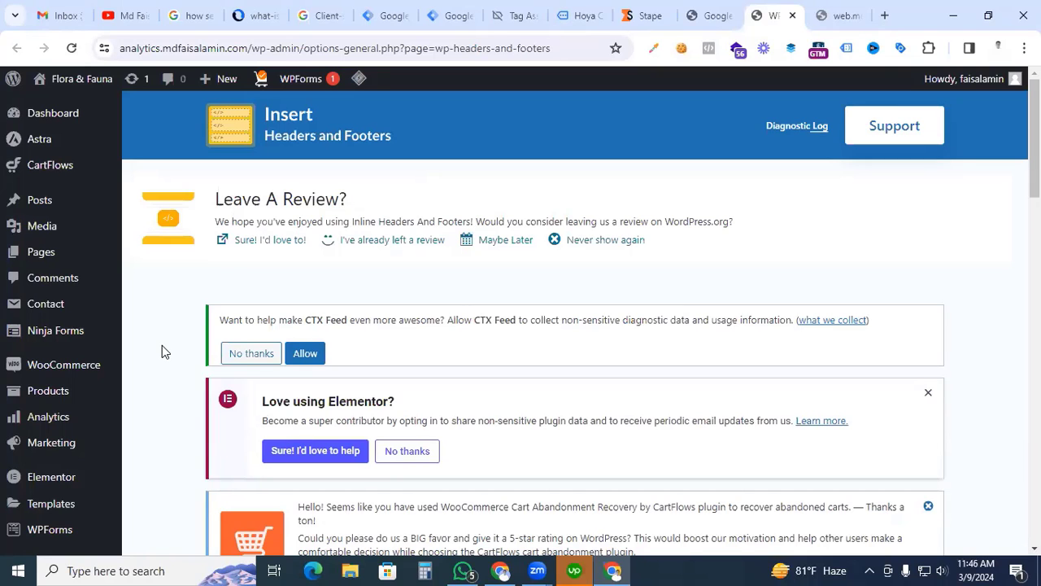
scroll(161, 345, down, 10)
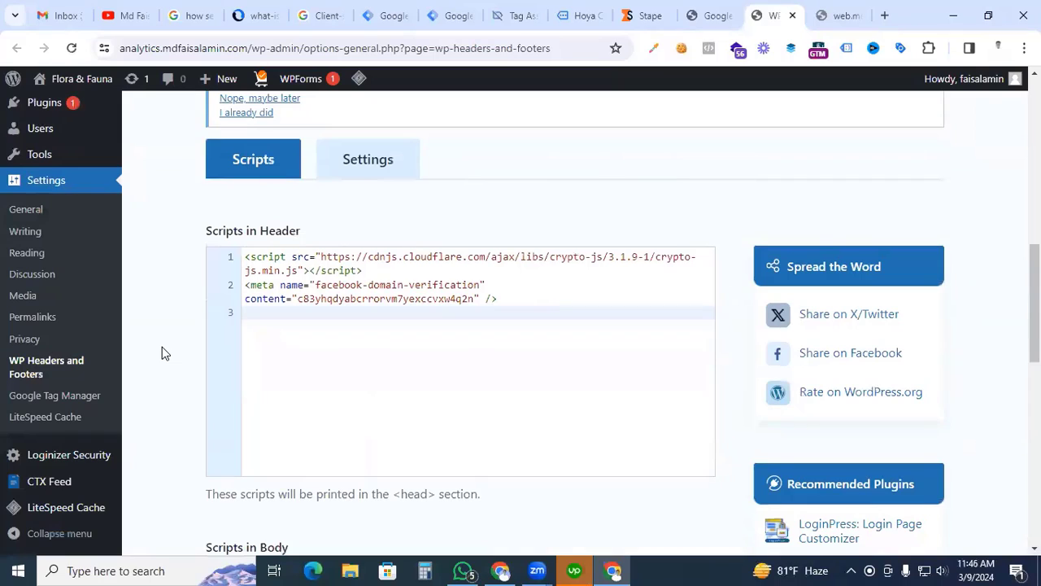
click(259, 316)
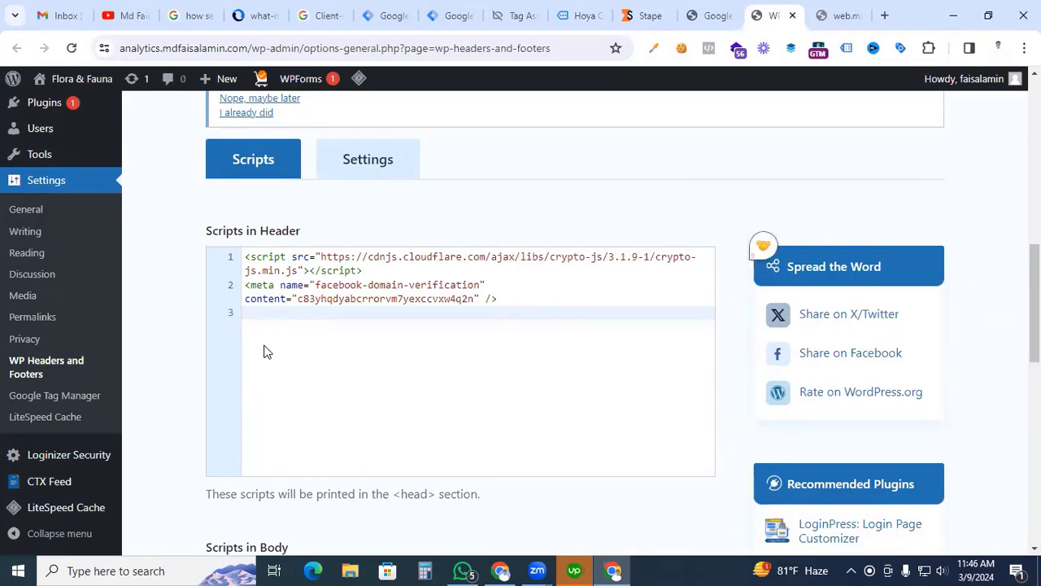
key(ctrl+v)
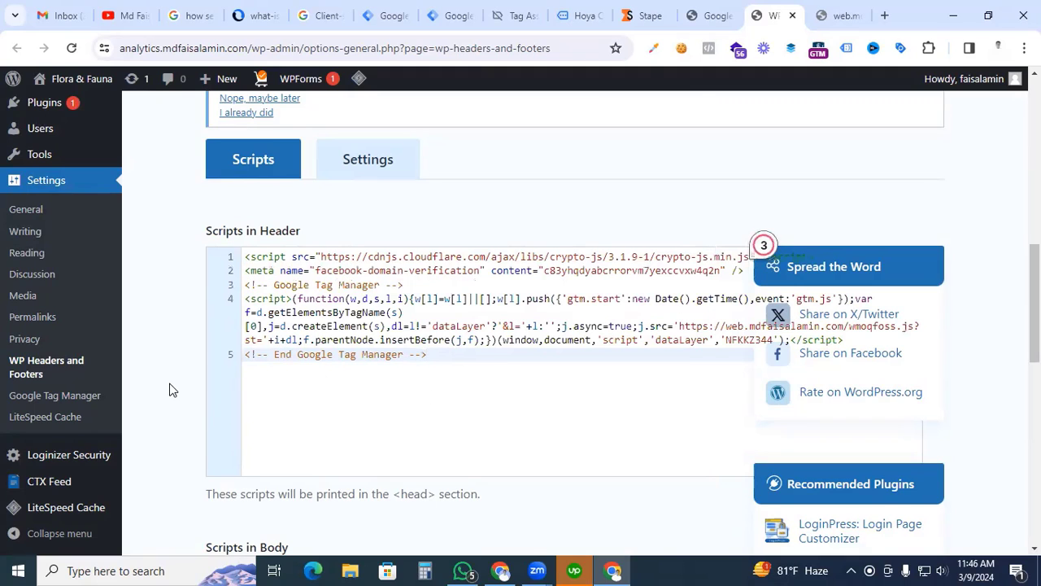
Put Stape's noscript body snippet into Scripts in Body and save the settings
click(651, 15)
scroll(732, 432, down, 2)
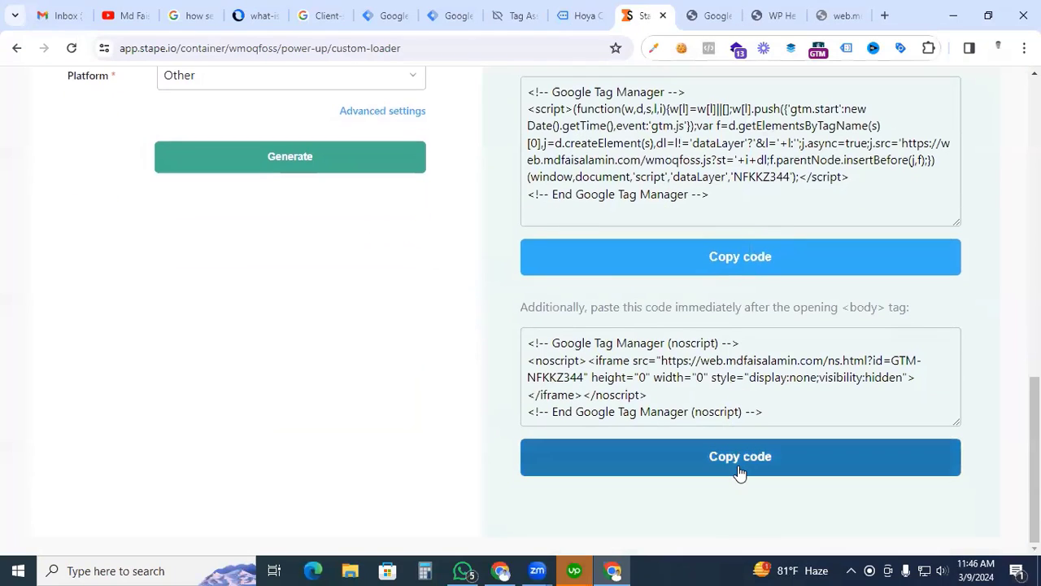
click(739, 466)
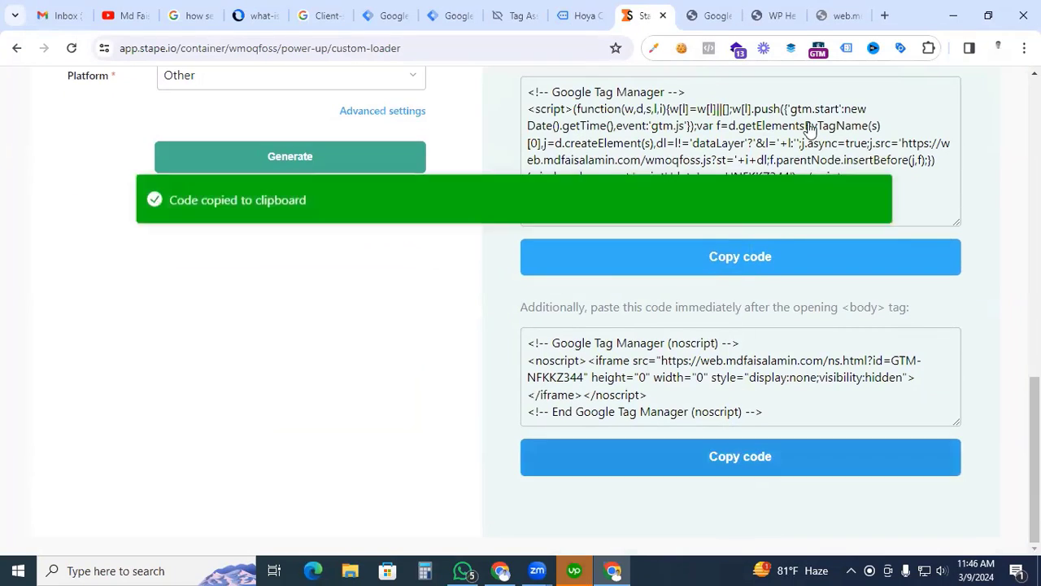
click(765, 16)
scroll(321, 342, down, 3)
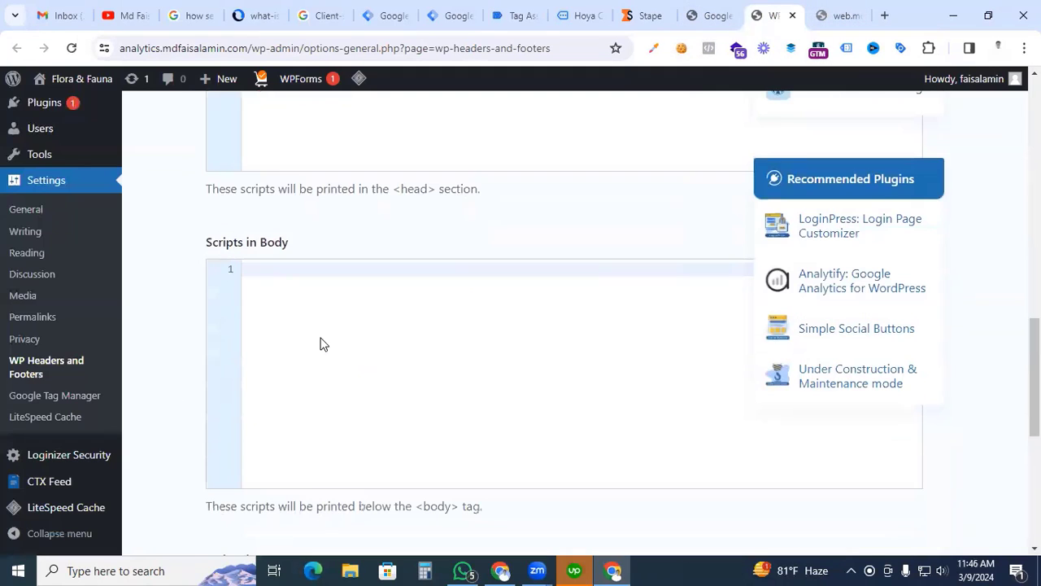
click(297, 271)
key(ctrl+v)
scroll(406, 393, down, 5)
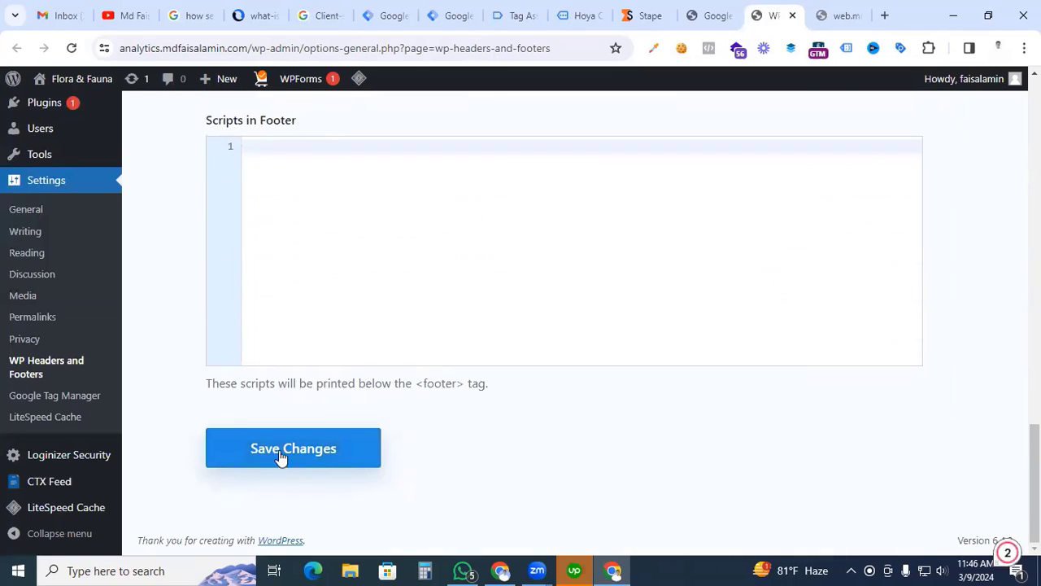
click(279, 456)
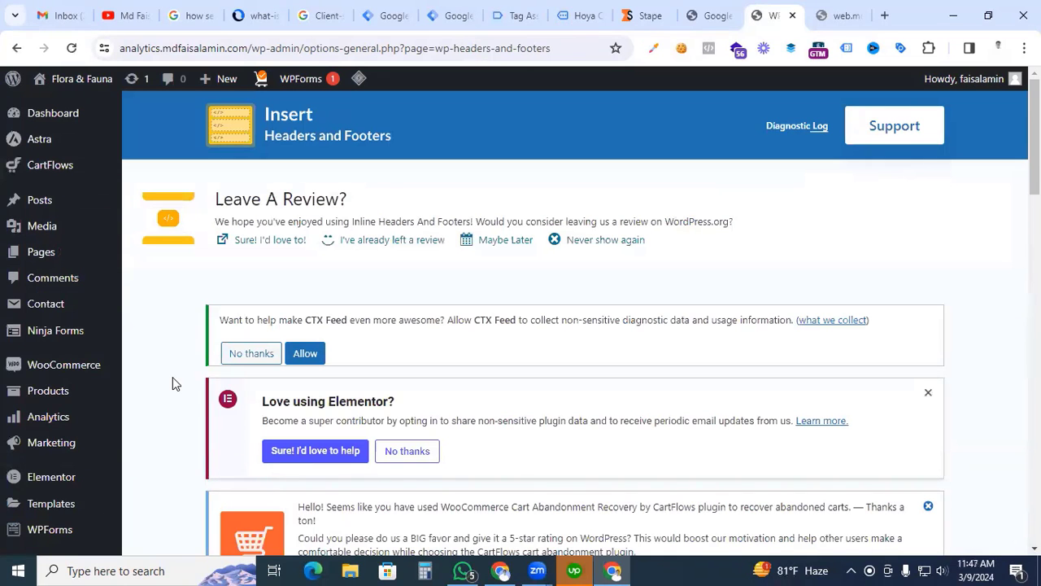
Set the Google Tag Manager plugin's Container code to Off, save, and go back to Stape
scroll(172, 377, down, 5)
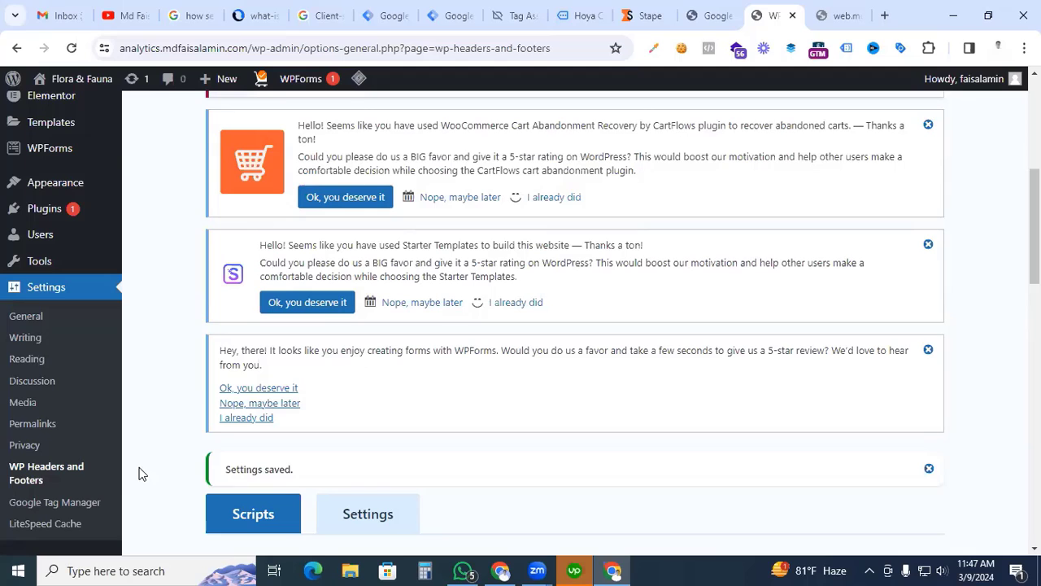
click(92, 504)
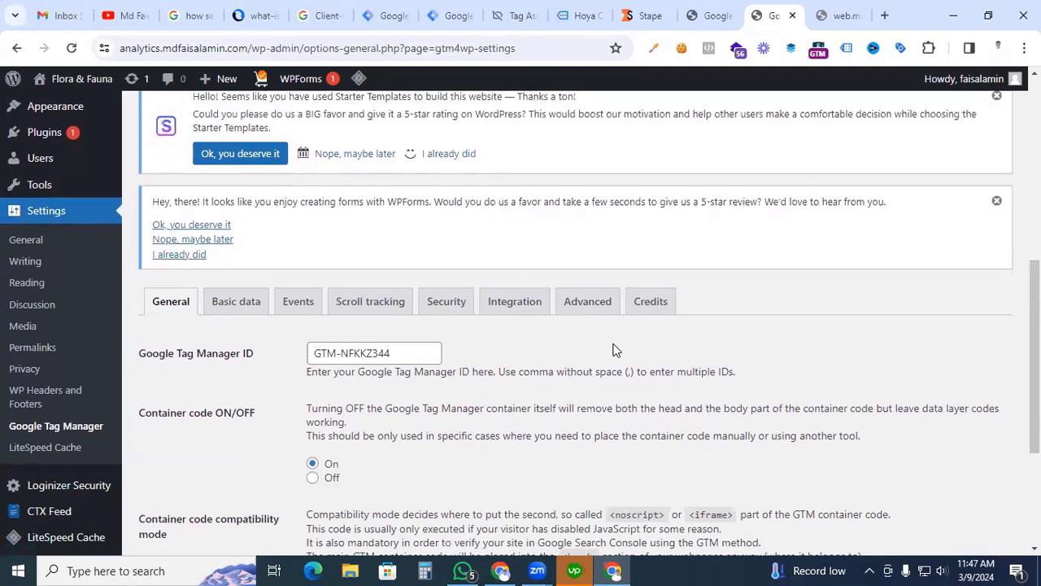
scroll(614, 350, down, 1)
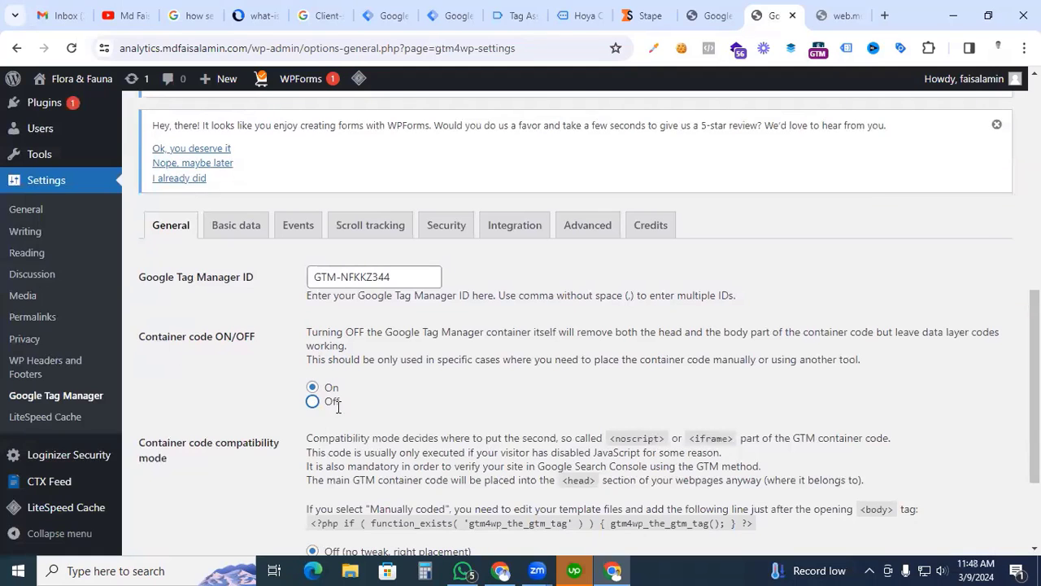
click(312, 403)
scroll(394, 388, down, 2)
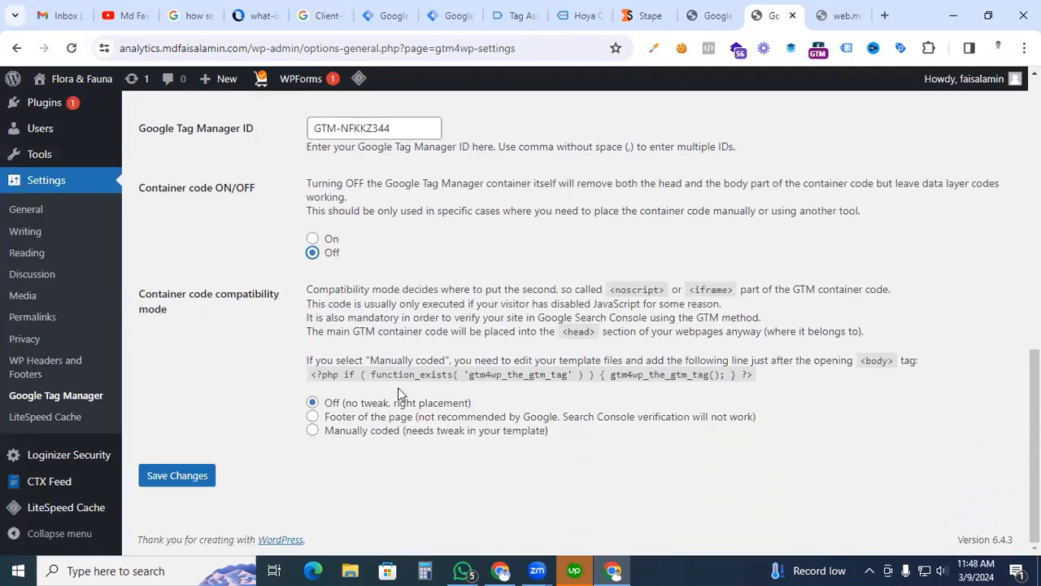
scroll(220, 503, up, 1)
scroll(206, 482, down, 1)
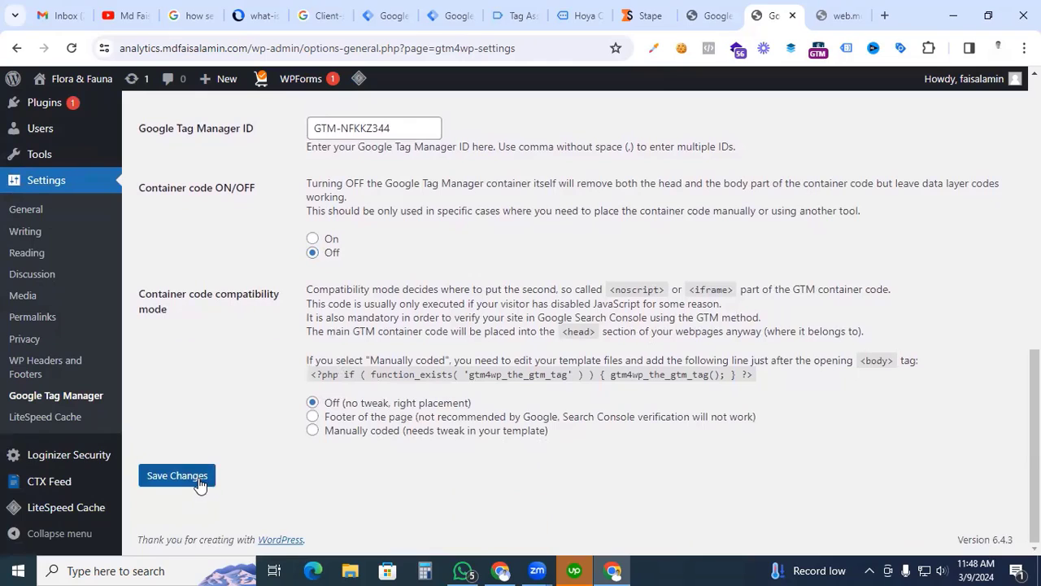
click(198, 480)
click(638, 16)
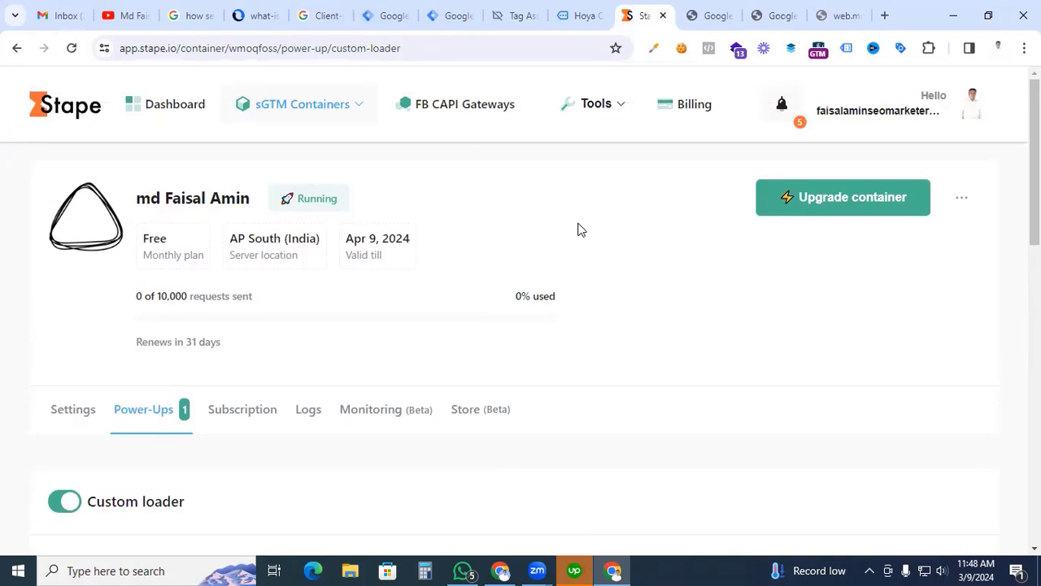
click(386, 16)
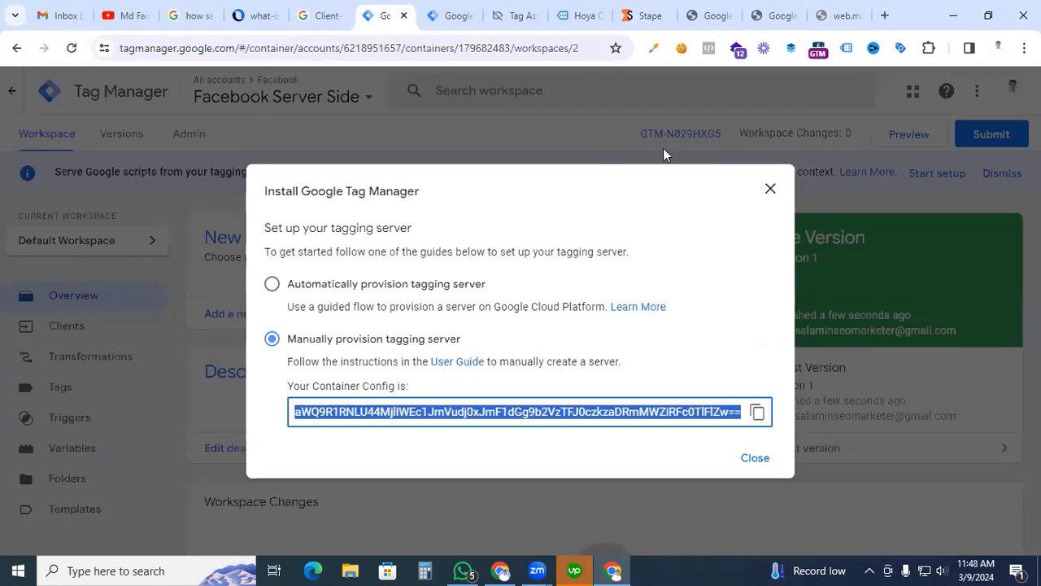
click(770, 189)
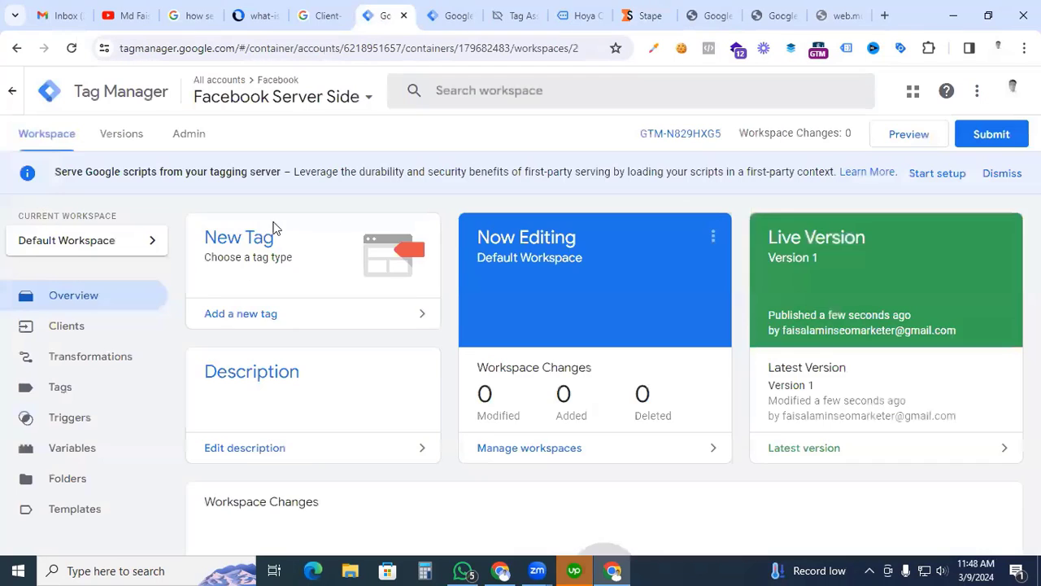
click(193, 139)
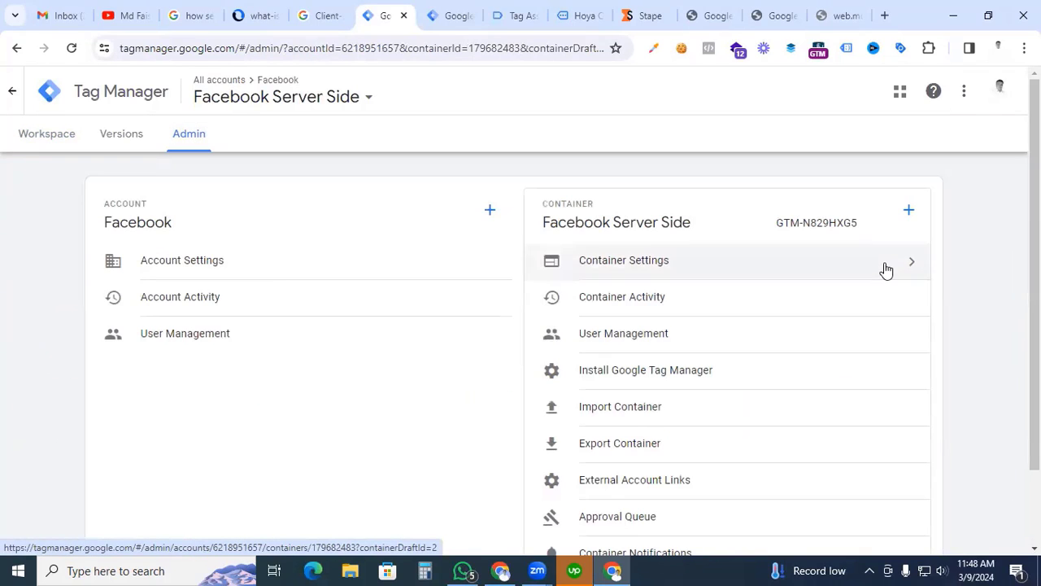
click(886, 269)
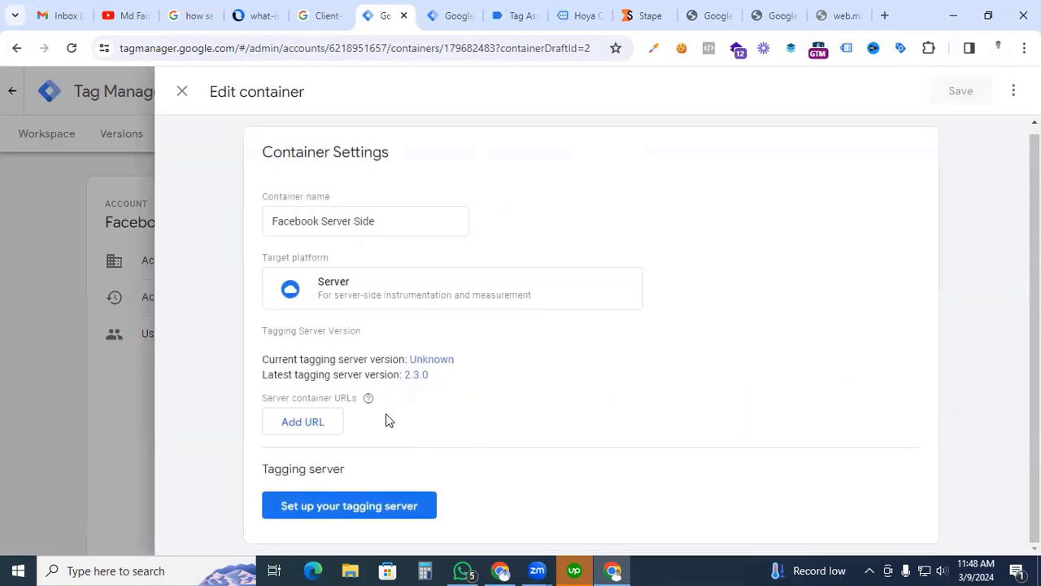
click(315, 424)
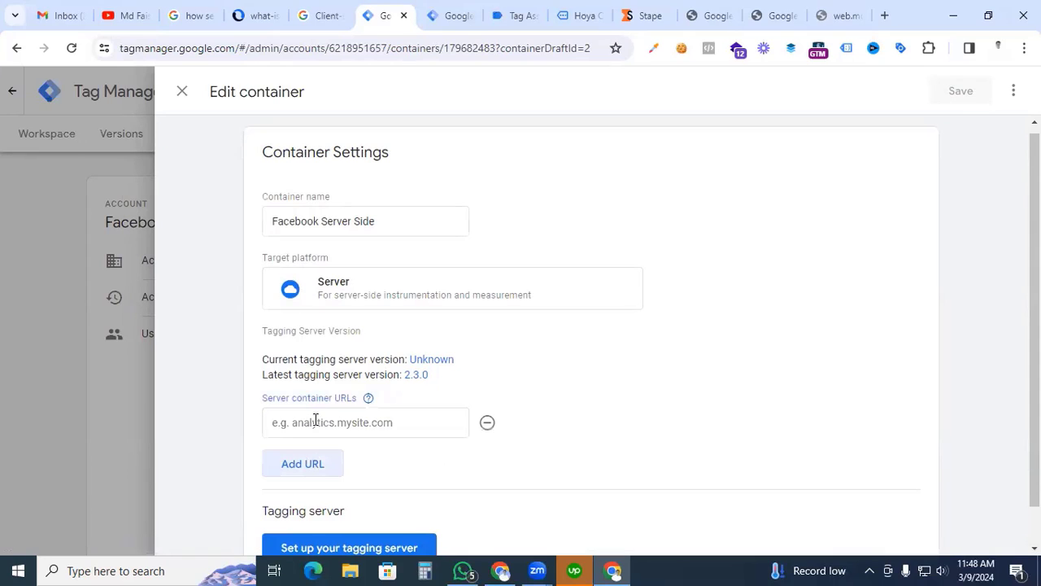
click(315, 422)
text(https://web.mdfaisalamin.com/)
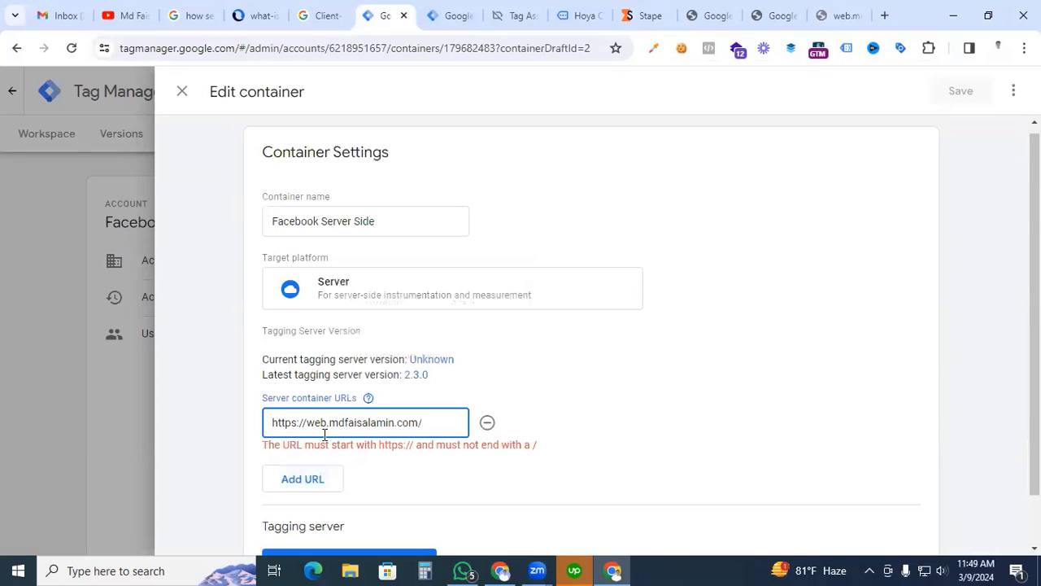
key(BackSpace)
click(939, 95)
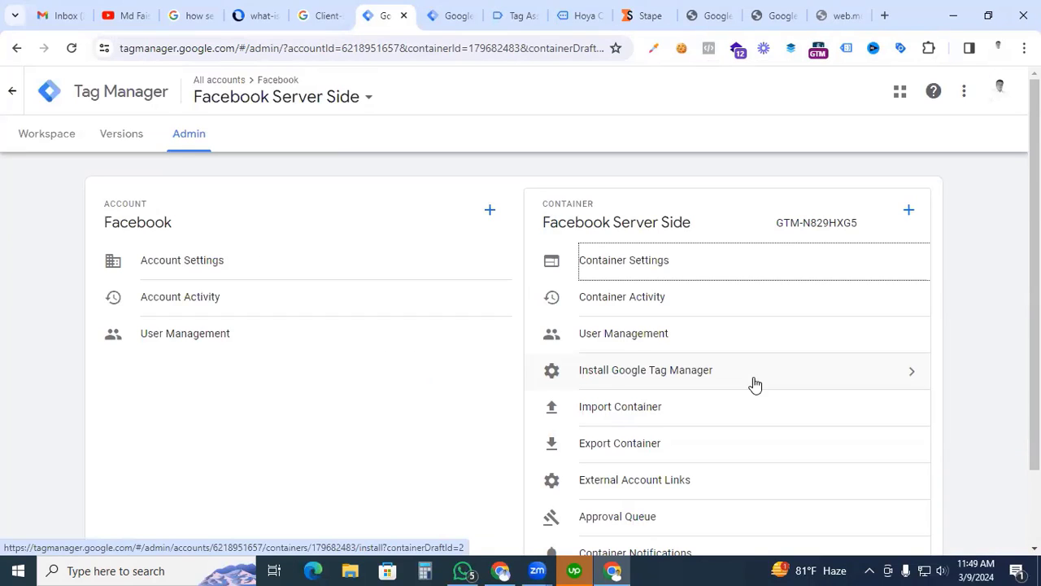
Open the server container's Clients page listing the GA4 (Web) client
click(47, 135)
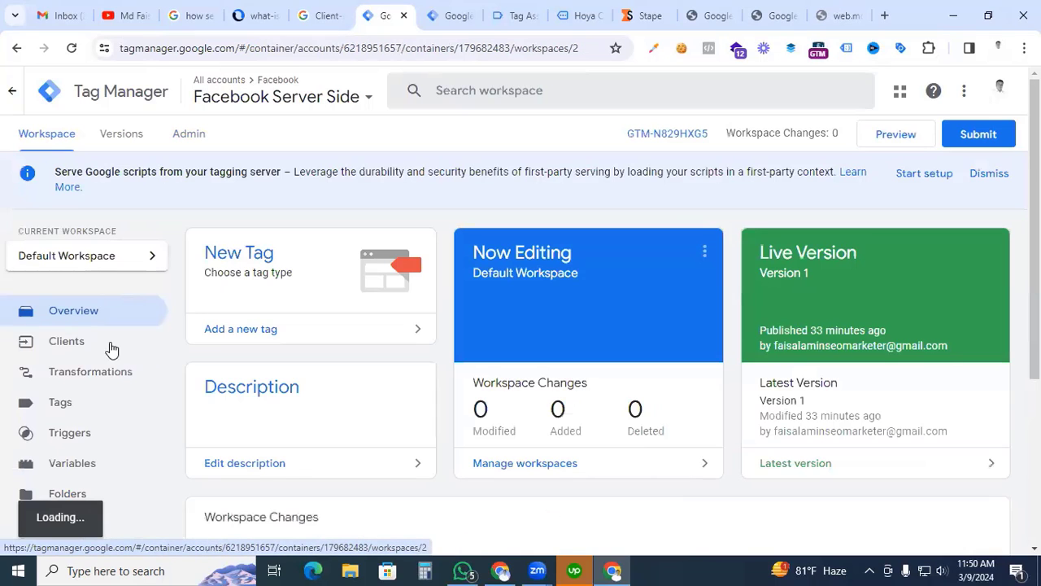
click(79, 350)
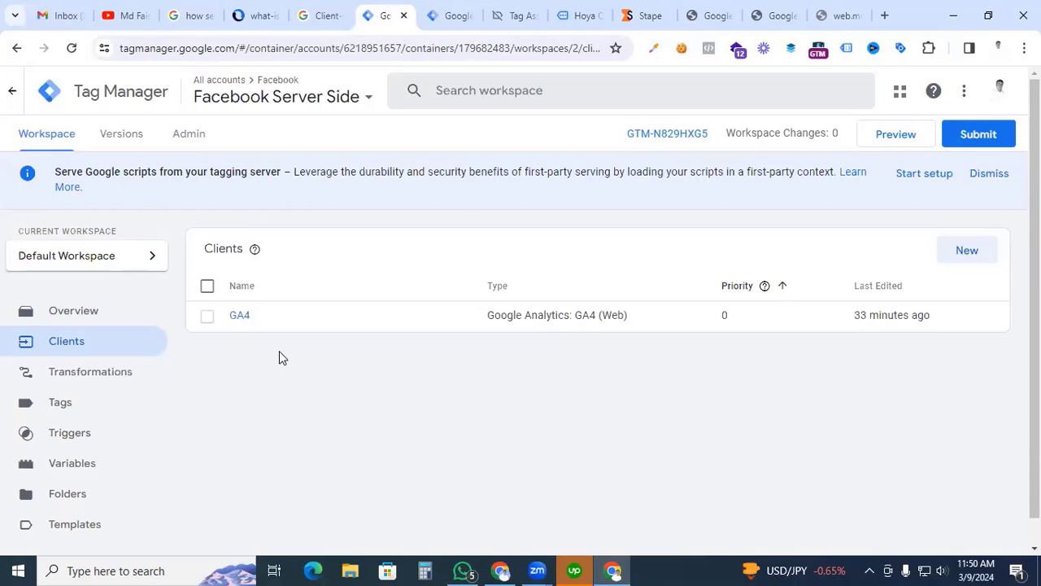
Create a new Google Tag in the browser container with Tag ID G-123456
click(446, 13)
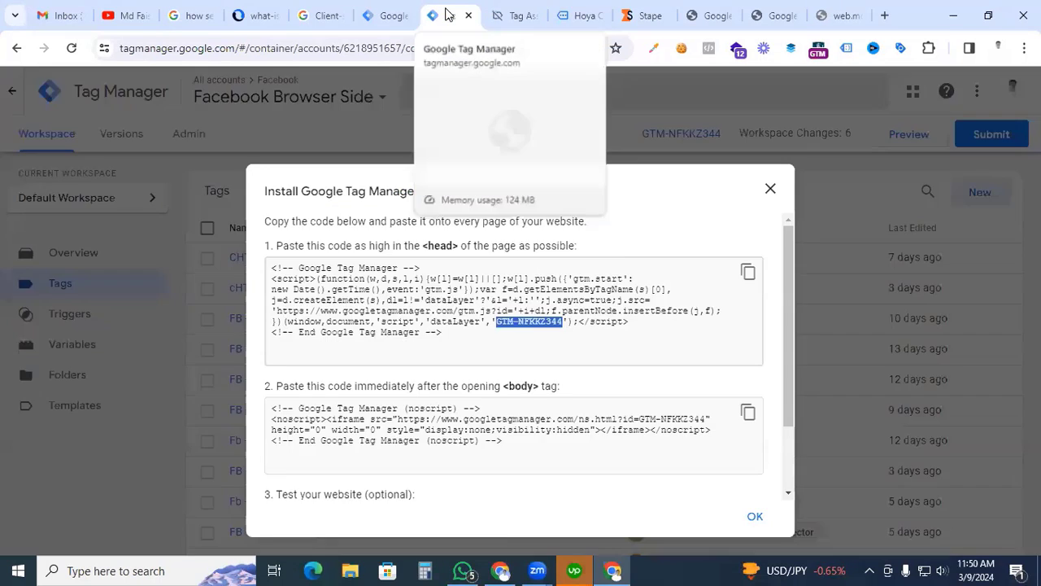
scroll(179, 379, down, 6)
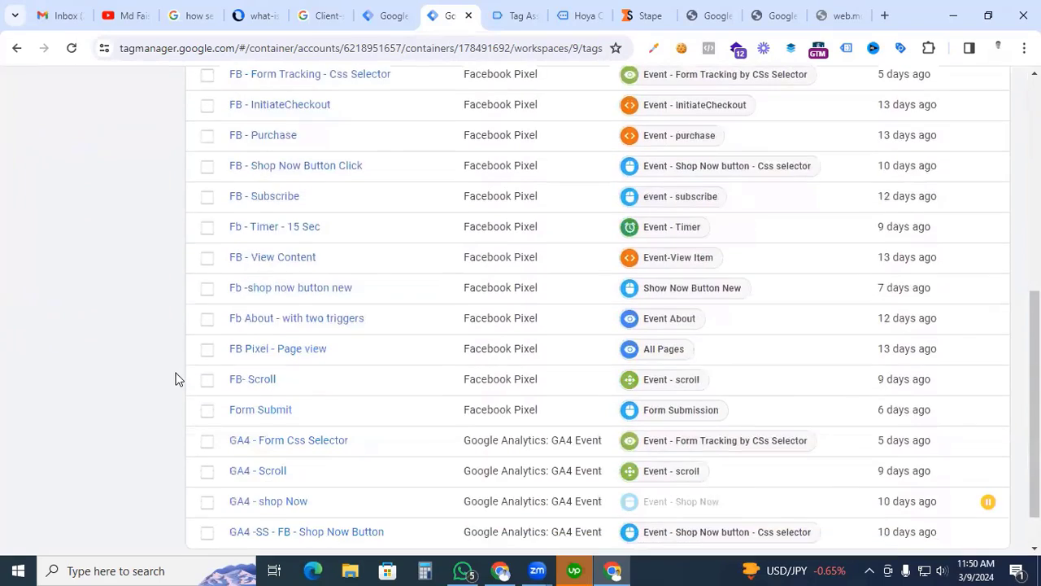
scroll(187, 374, up, 8)
click(976, 196)
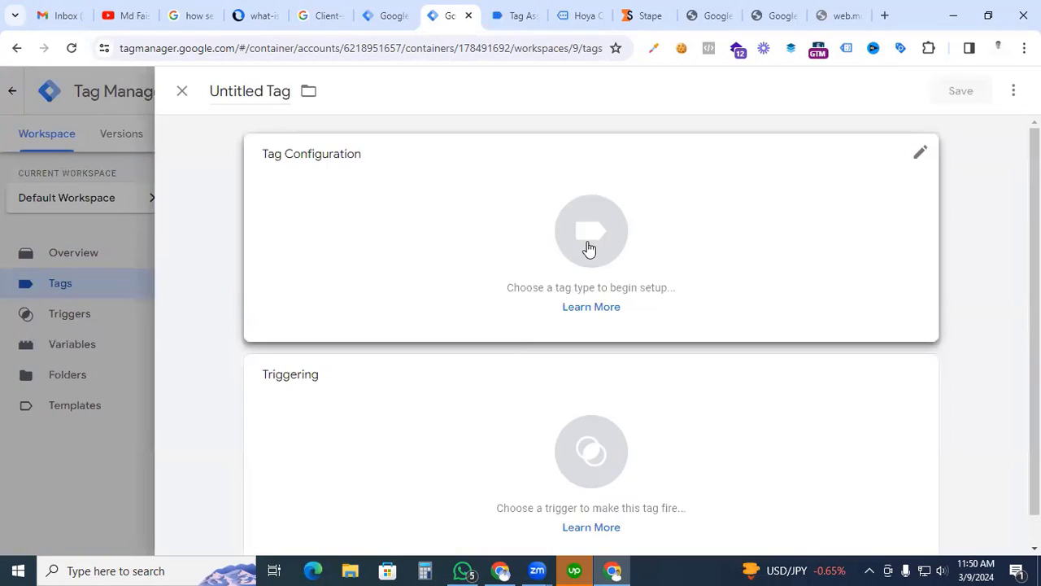
click(588, 248)
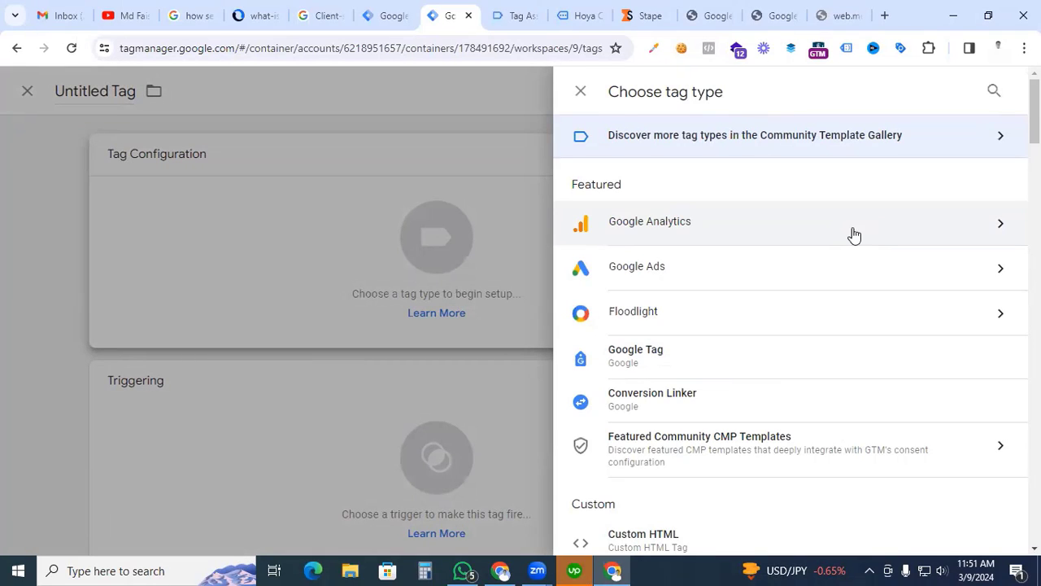
click(854, 235)
click(727, 205)
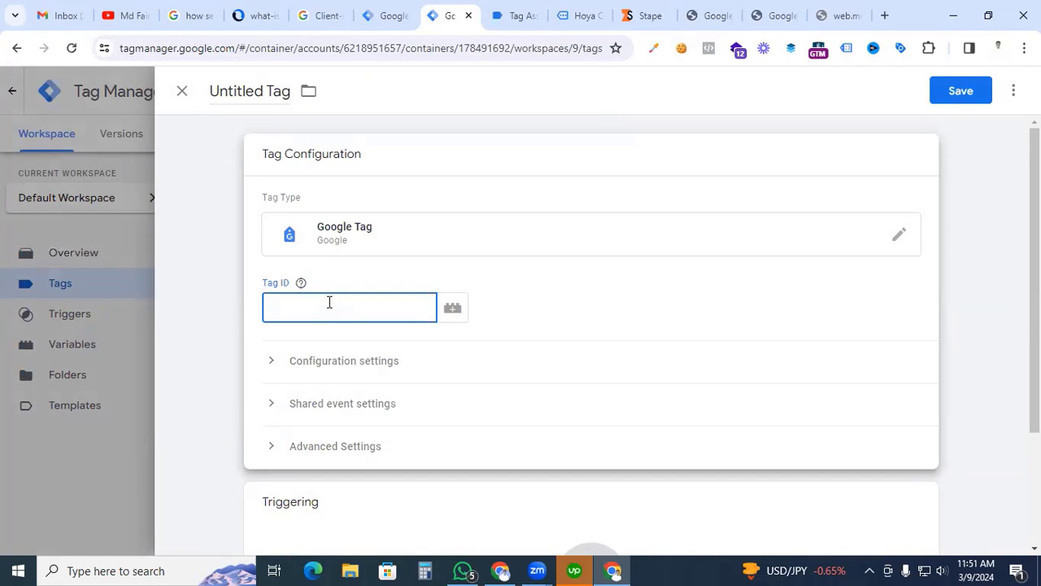
text(G-123456)
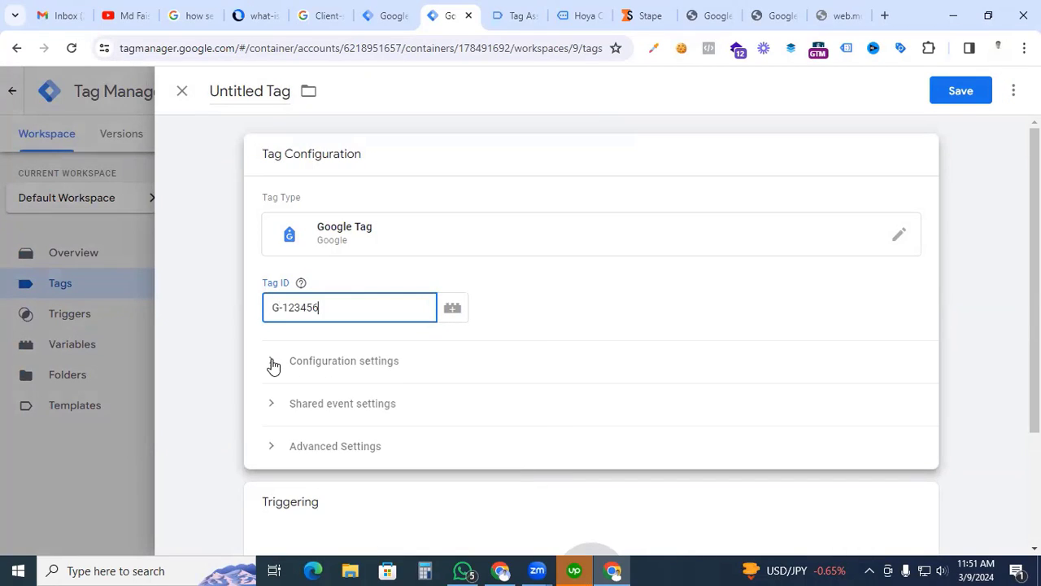
Add send_page_view=true and server_container_url set to the server URL as configuration parameters
click(271, 364)
scroll(671, 325, down, 2)
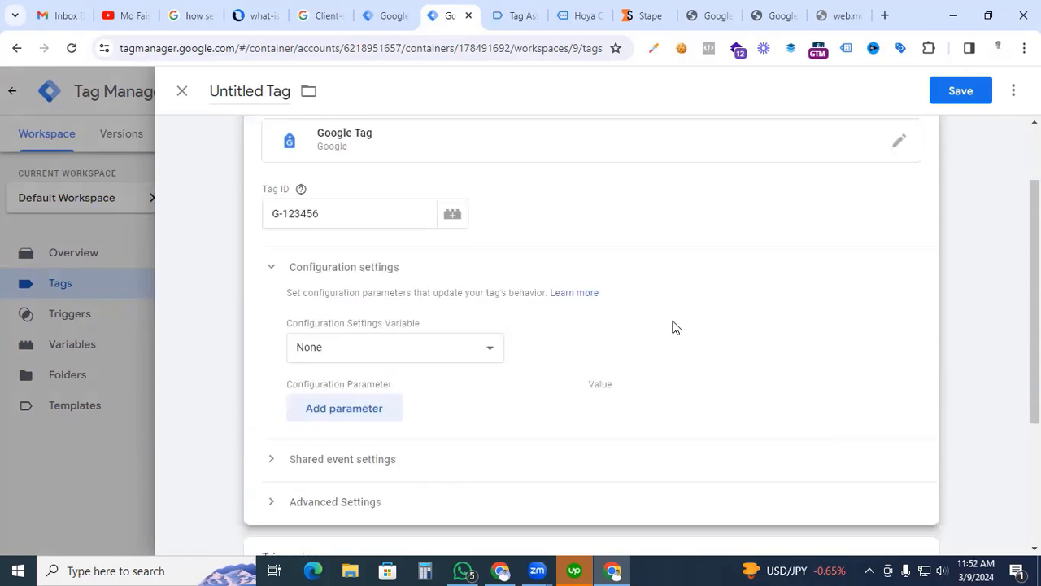
click(355, 349)
click(353, 358)
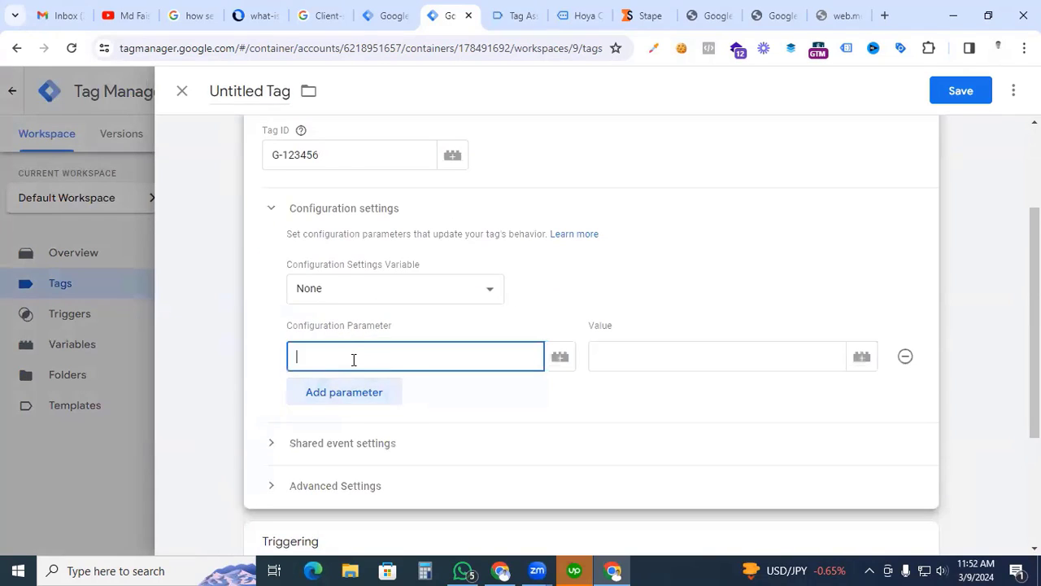
text(page)
click(341, 329)
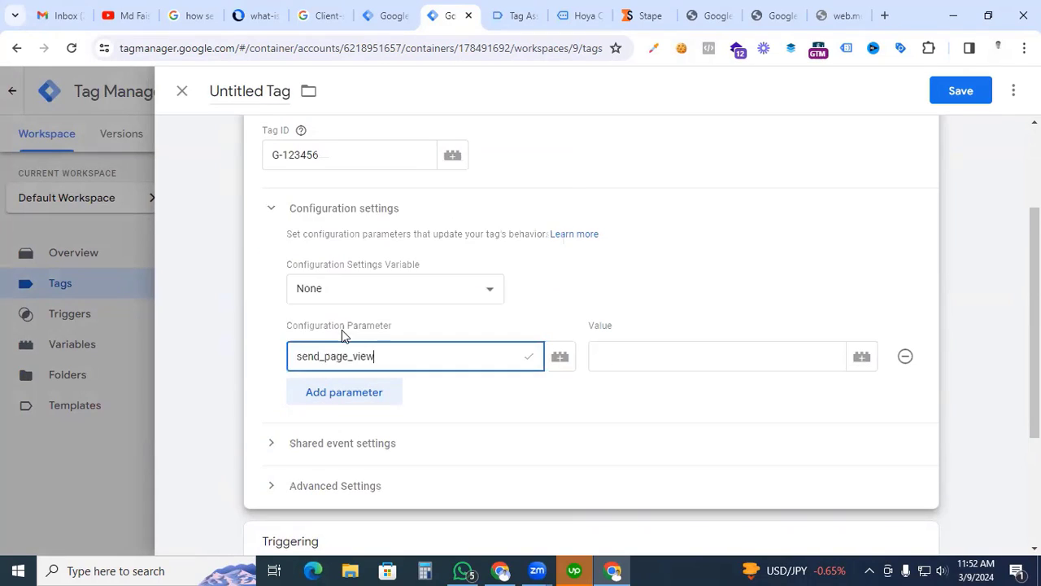
click(649, 354)
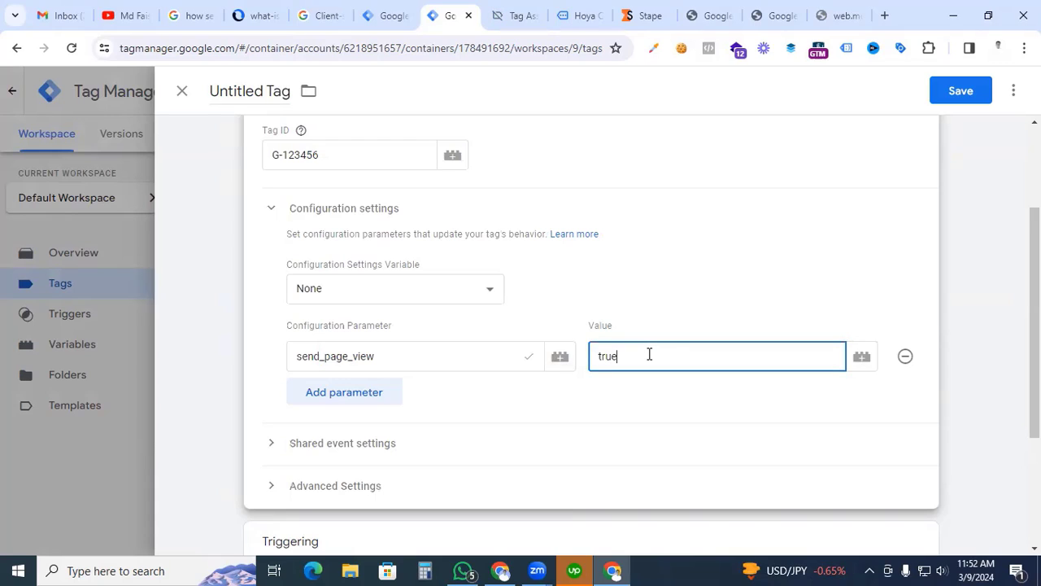
click(370, 397)
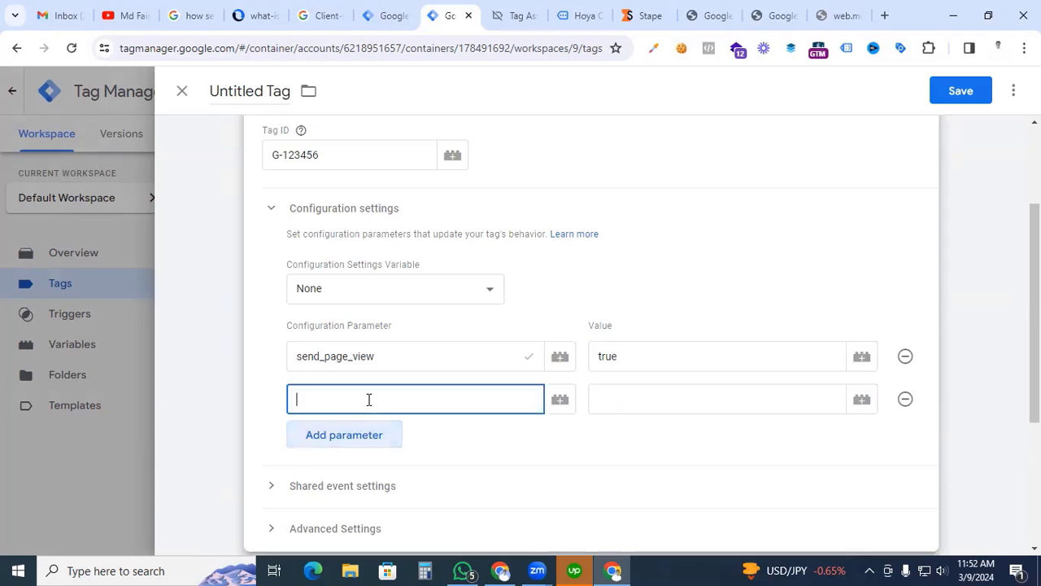
text(senser)
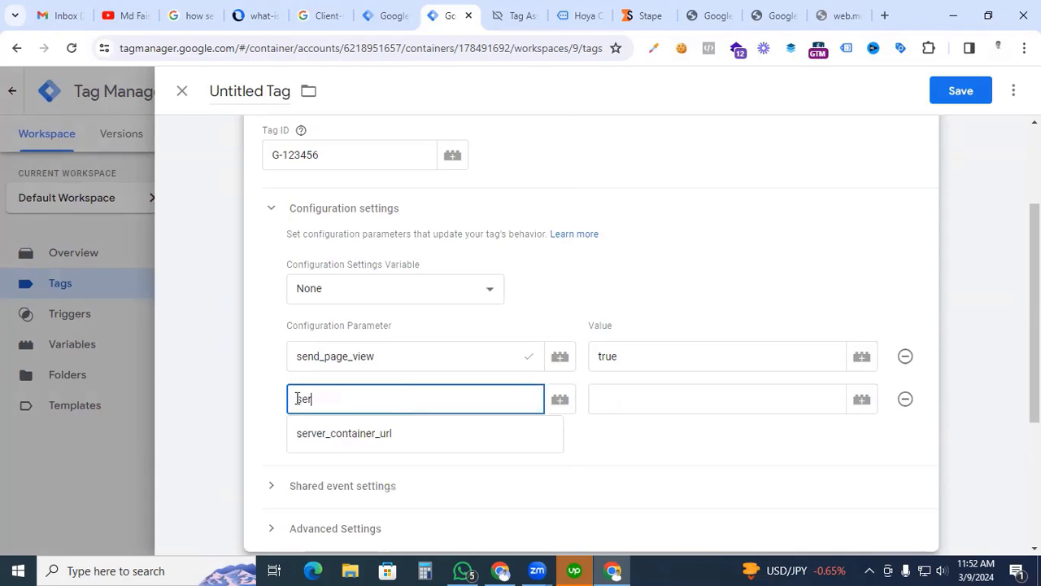
click(328, 433)
click(630, 399)
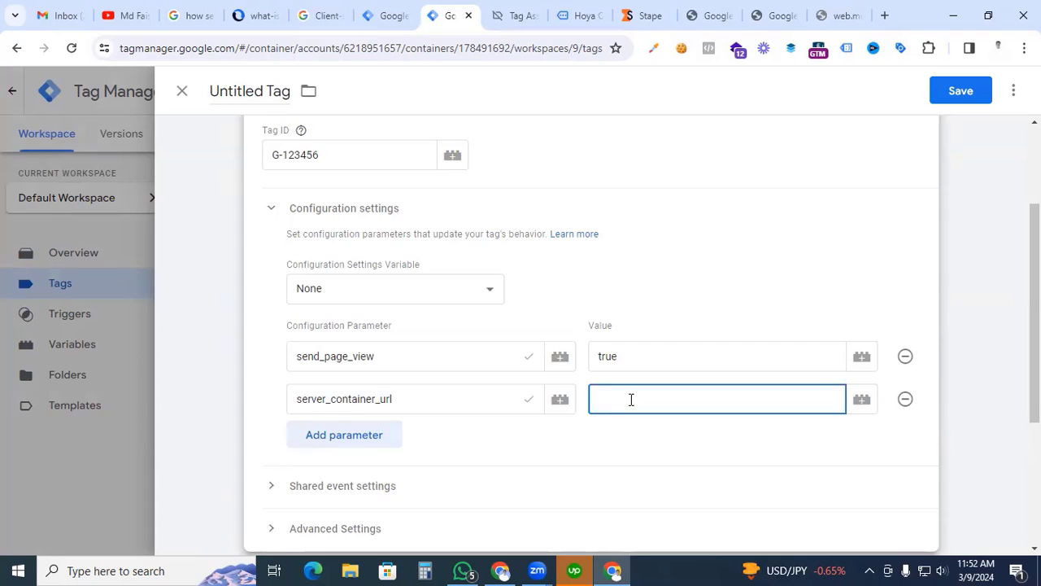
text(https://web.mdfaisalamin.com/)
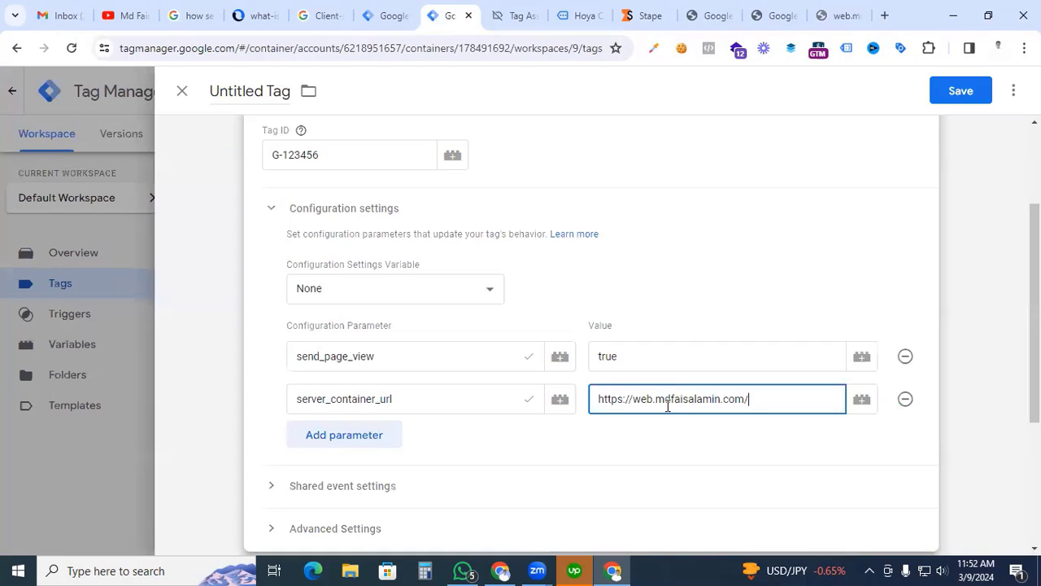
scroll(443, 443, down, 3)
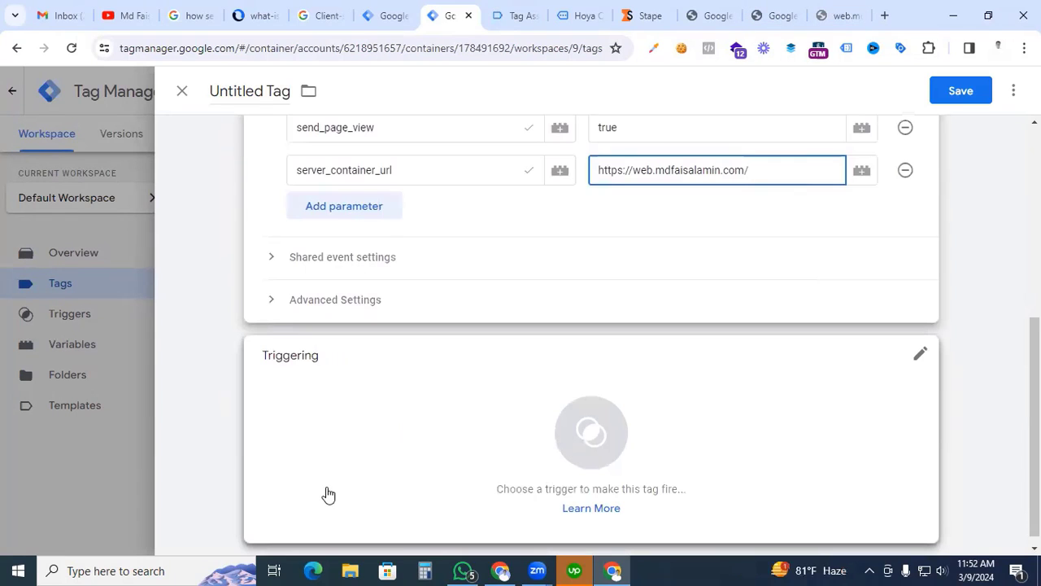
scroll(341, 509, up, 1)
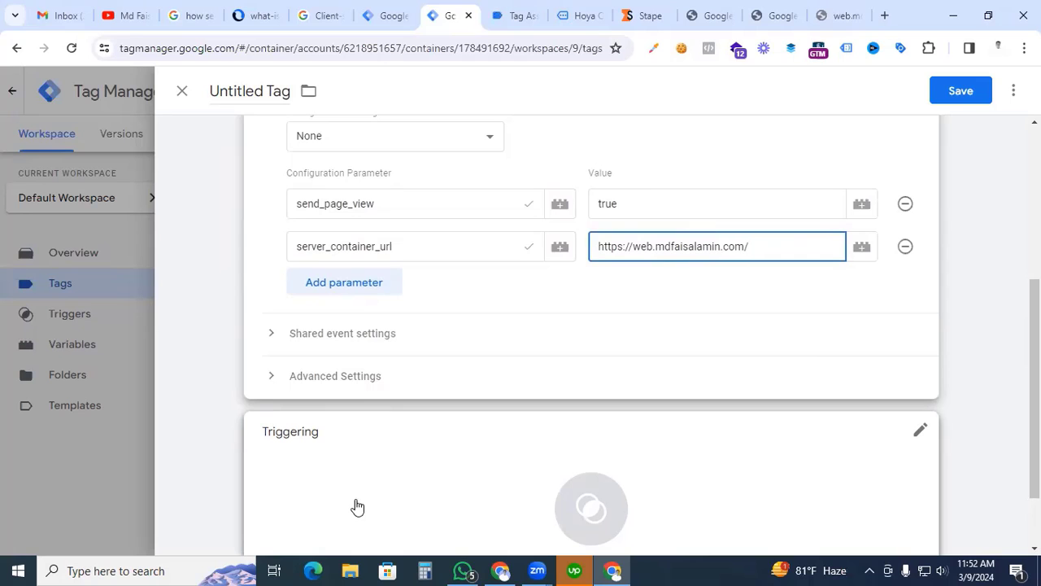
Trigger the tag on All Pages, name it 'GA4 Page View', and save it
click(582, 502)
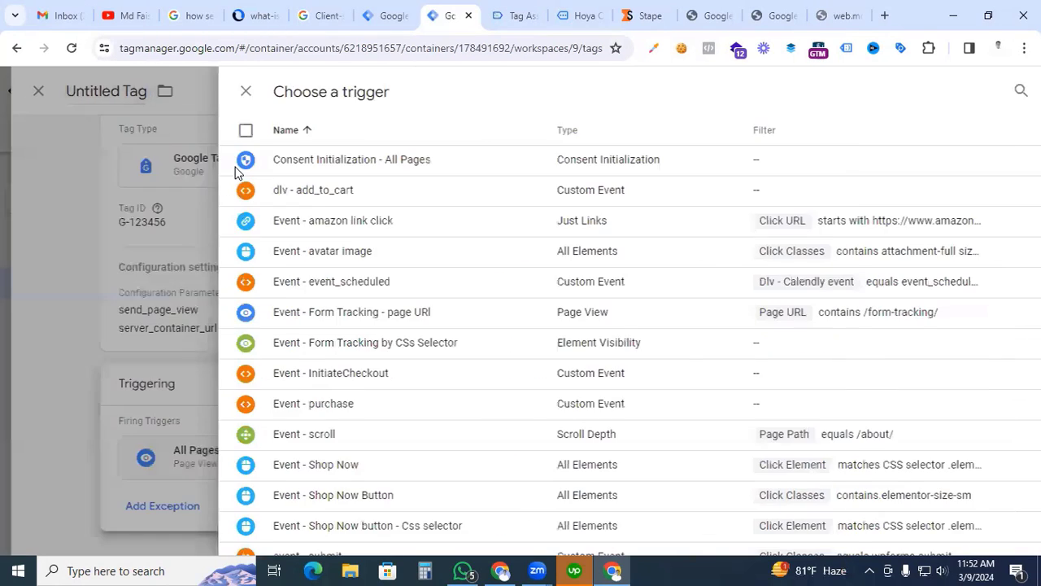
key(Escape)
click(249, 88)
text(GA4 Page View)
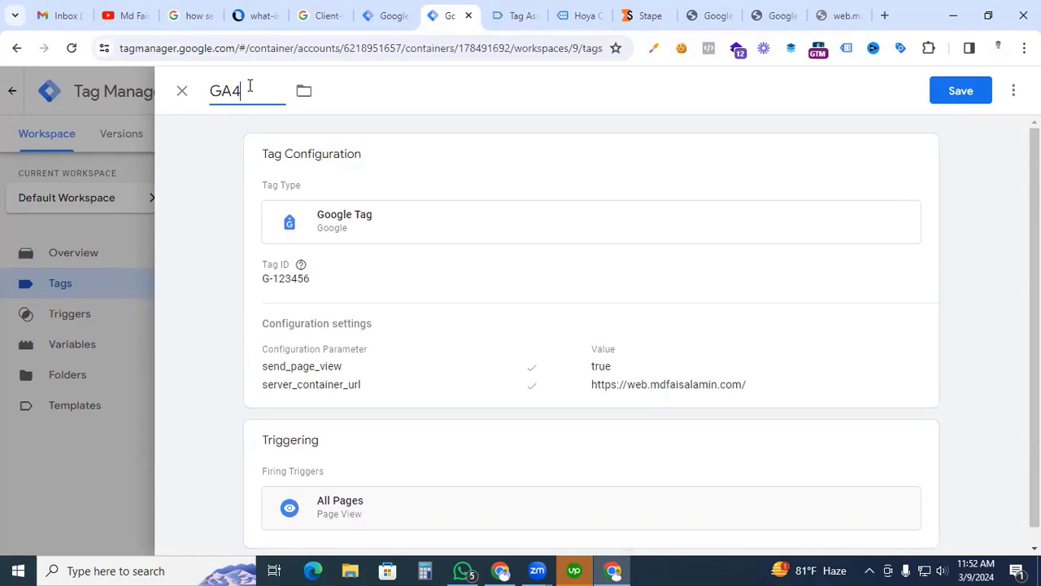
click(960, 90)
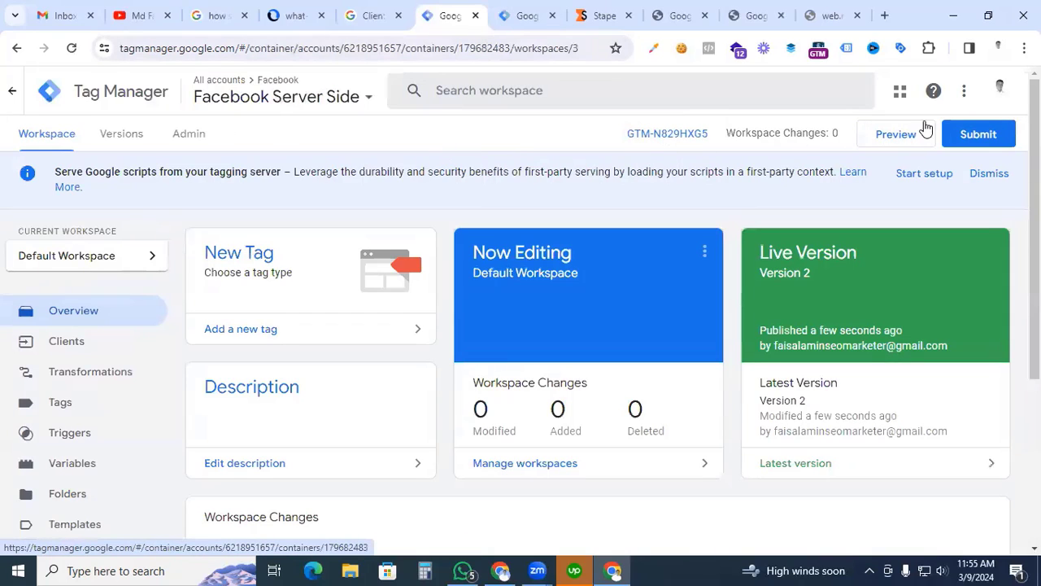
Start Preview on both server and browser containers and connect Tag Assistant to the site
click(887, 140)
click(558, 17)
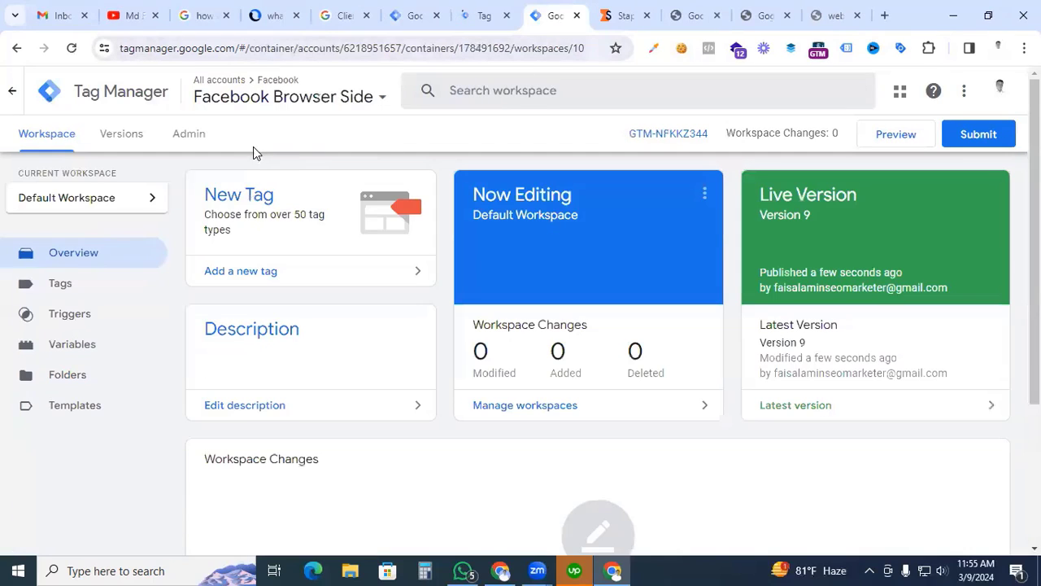
click(888, 139)
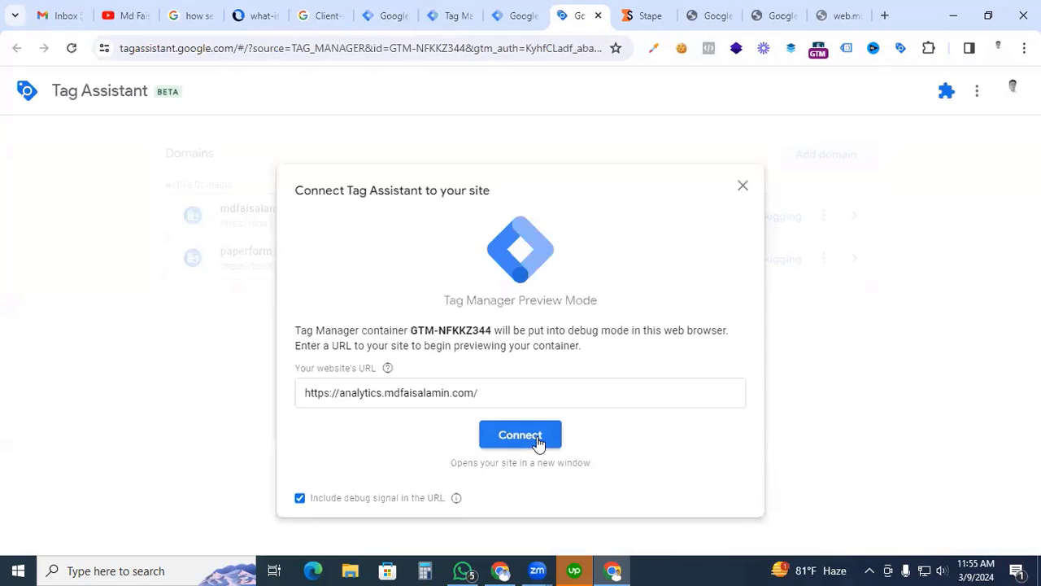
click(537, 442)
scroll(536, 442, down, 5)
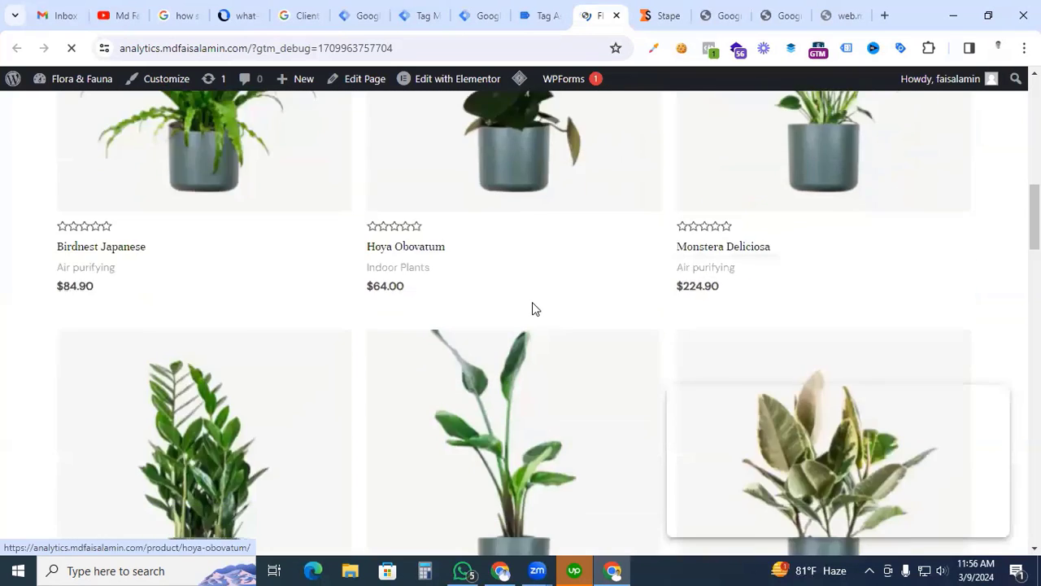
scroll(532, 308, down, 10)
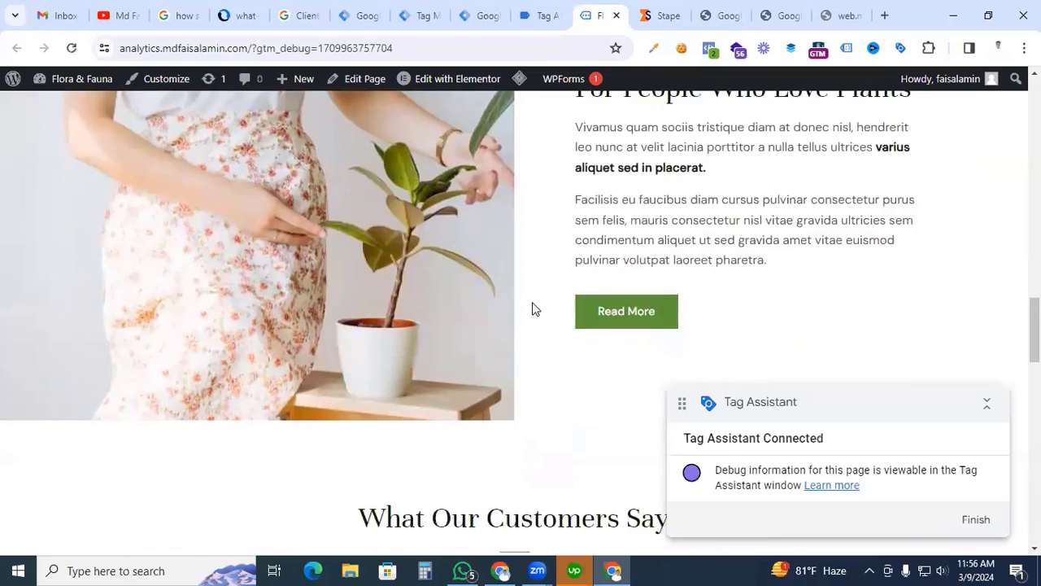
scroll(531, 308, down, 4)
scroll(532, 308, up, 5)
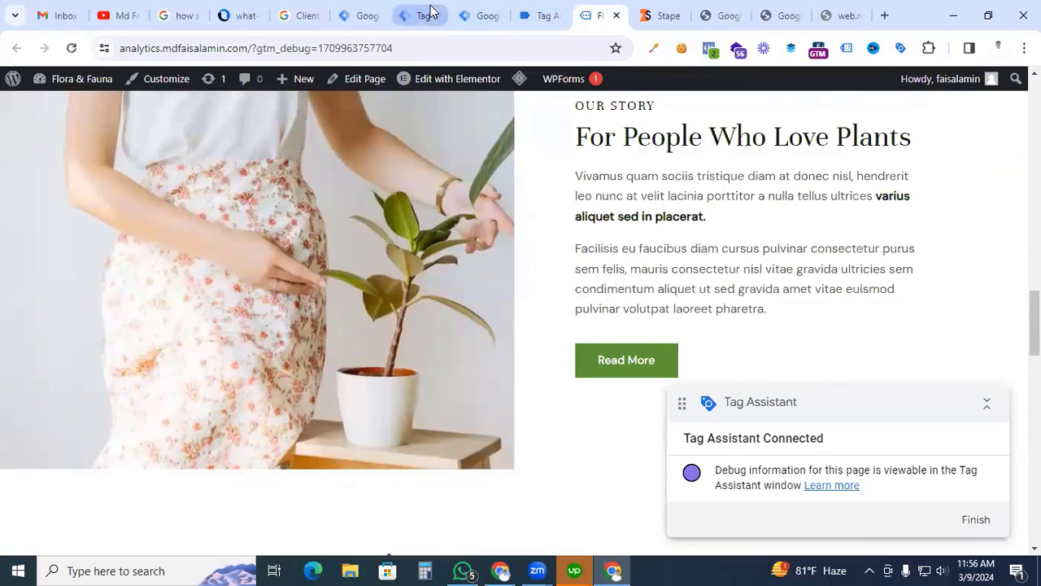
Inspect the page_view event's request in the server container debug view
click(427, 15)
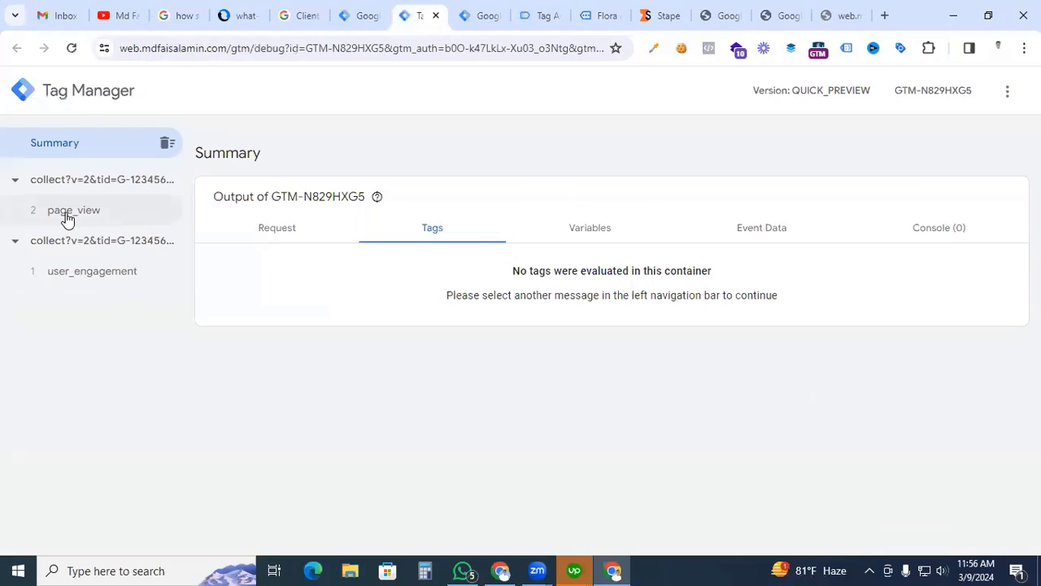
click(67, 218)
click(252, 231)
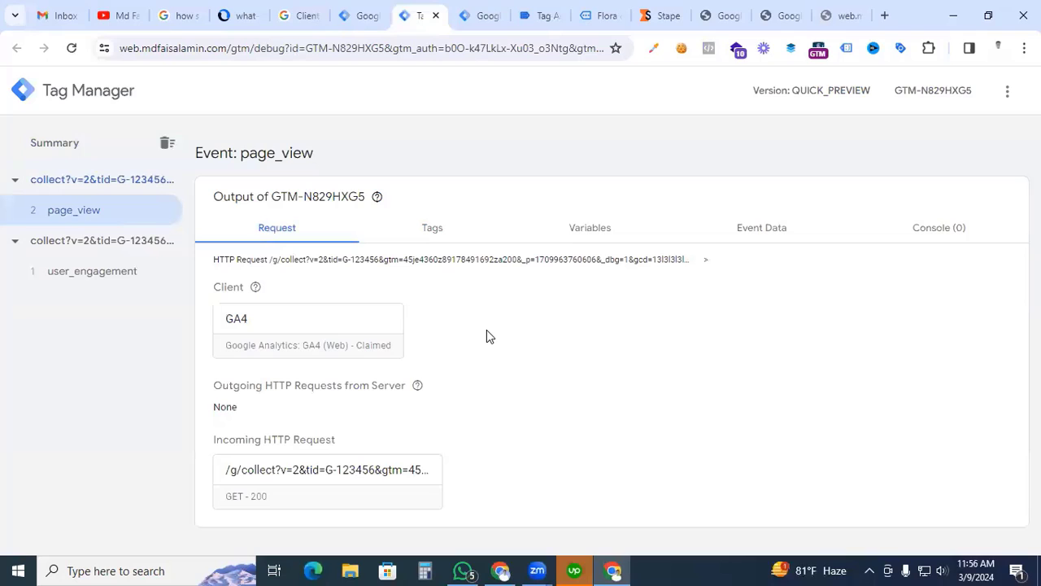
Create a new GA4 Event tag in the browser container with event name view_item
click(470, 14)
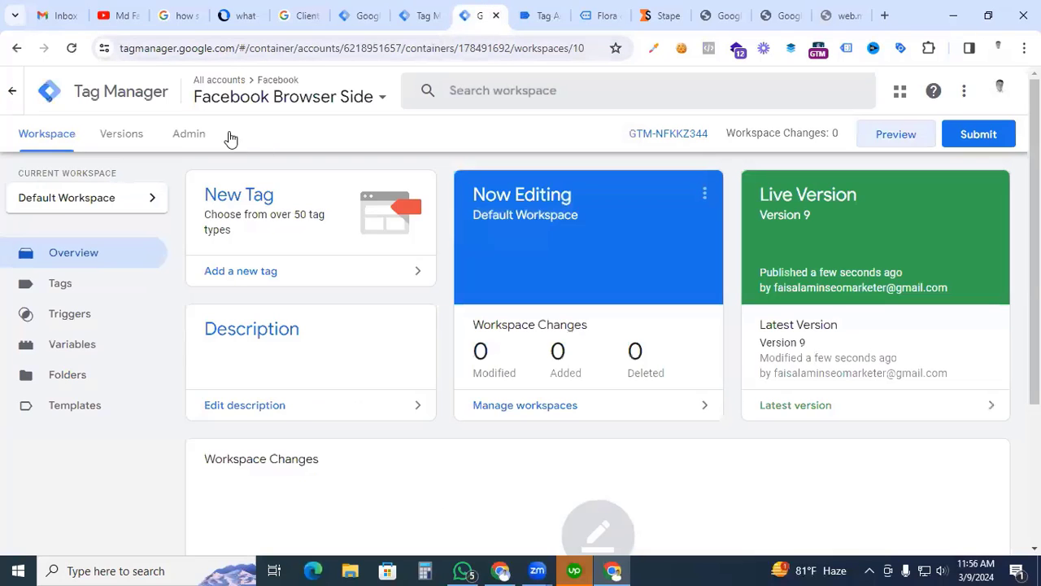
click(60, 284)
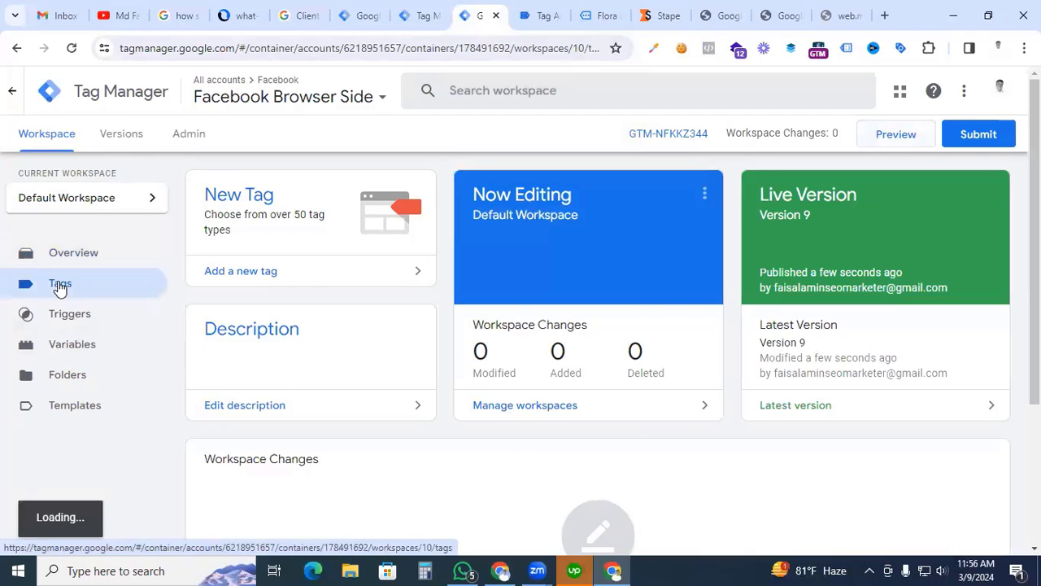
click(964, 196)
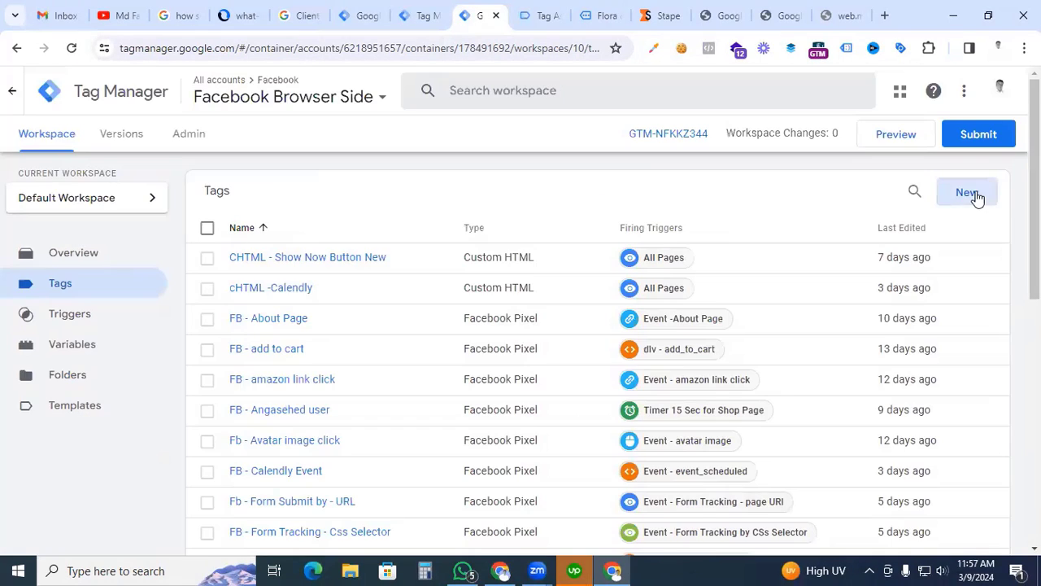
click(974, 198)
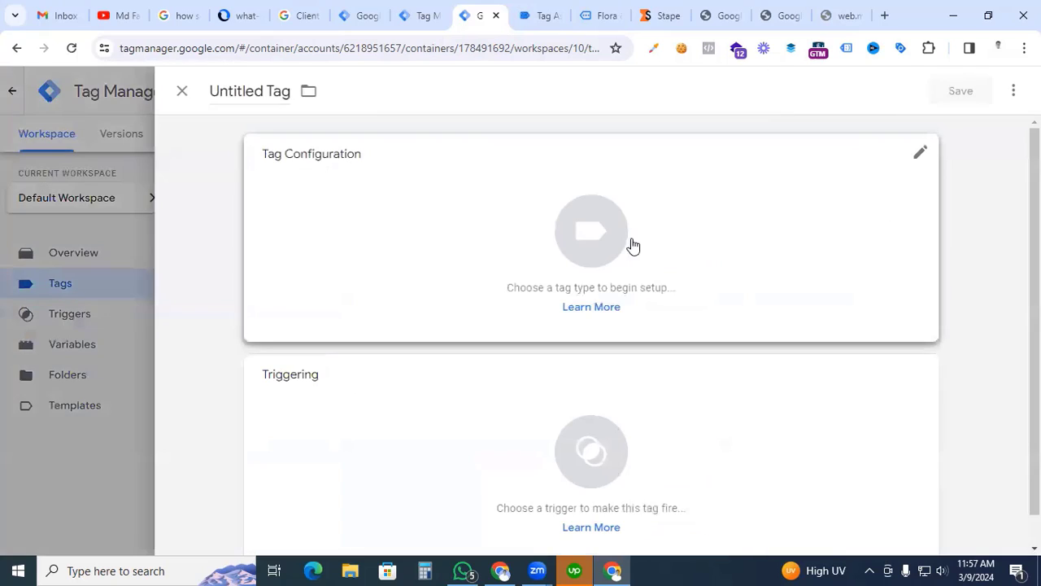
click(595, 247)
click(765, 225)
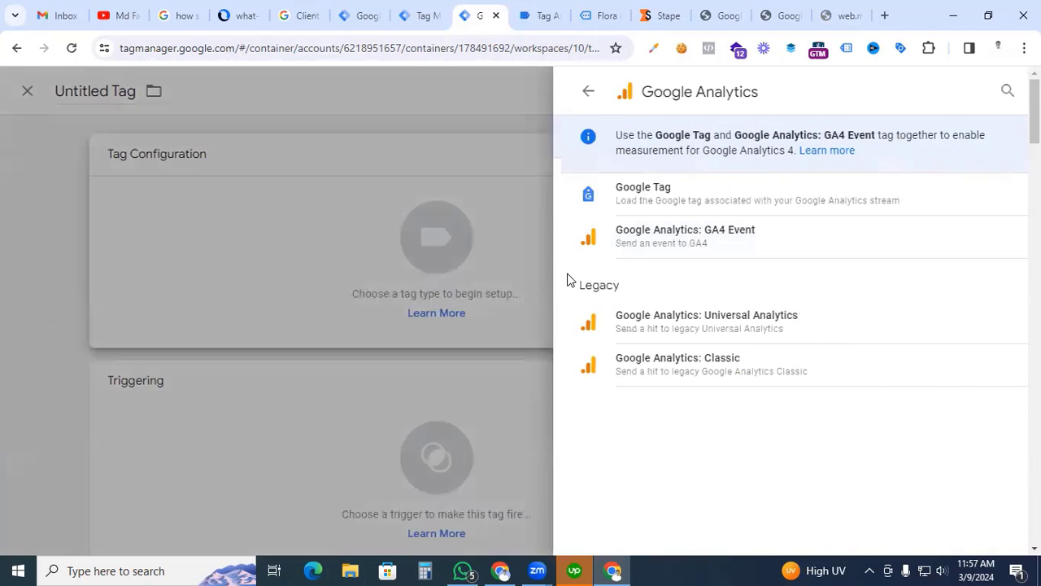
click(690, 239)
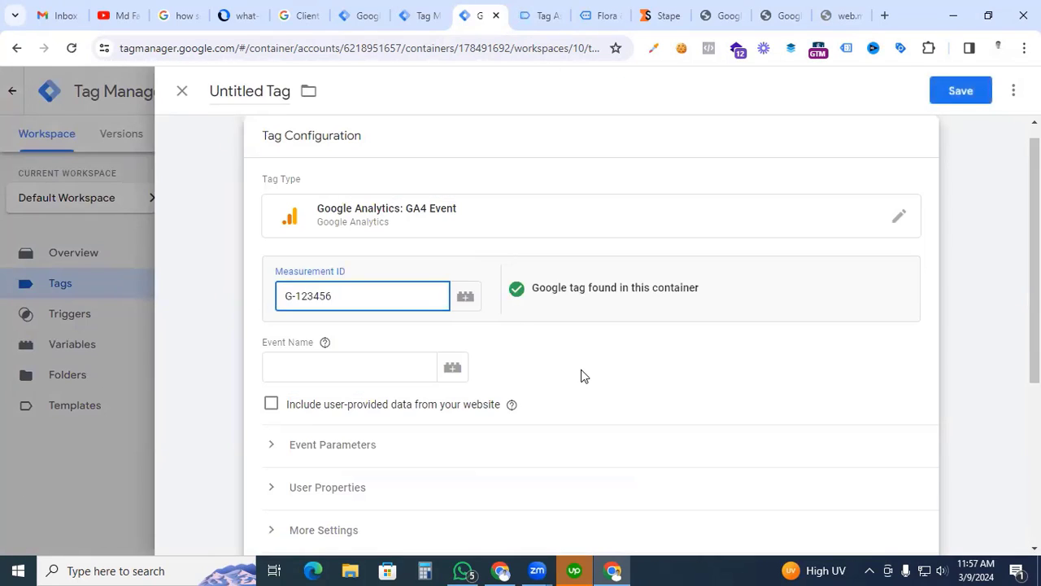
click(354, 370)
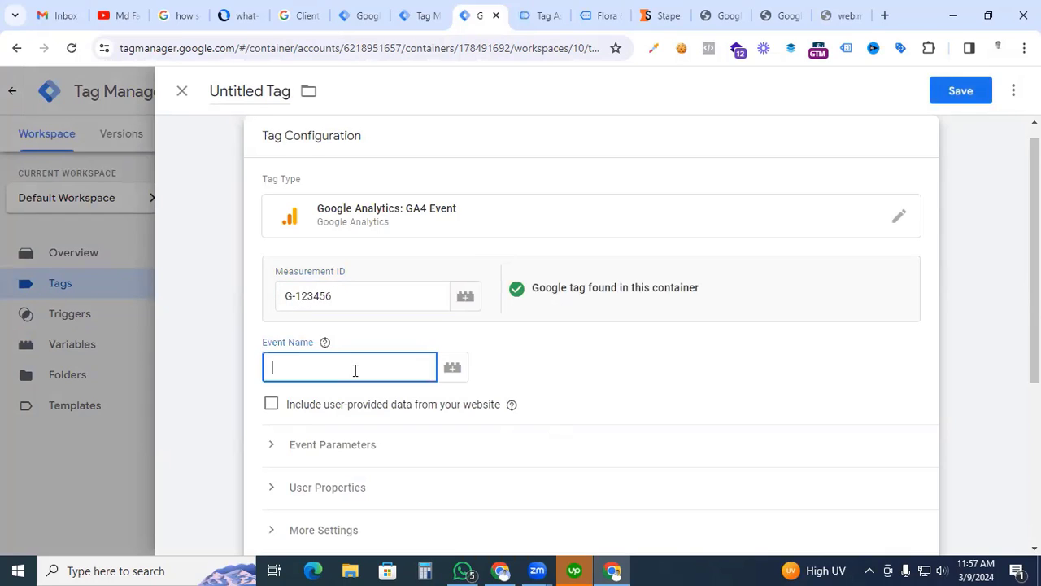
text(view_item)
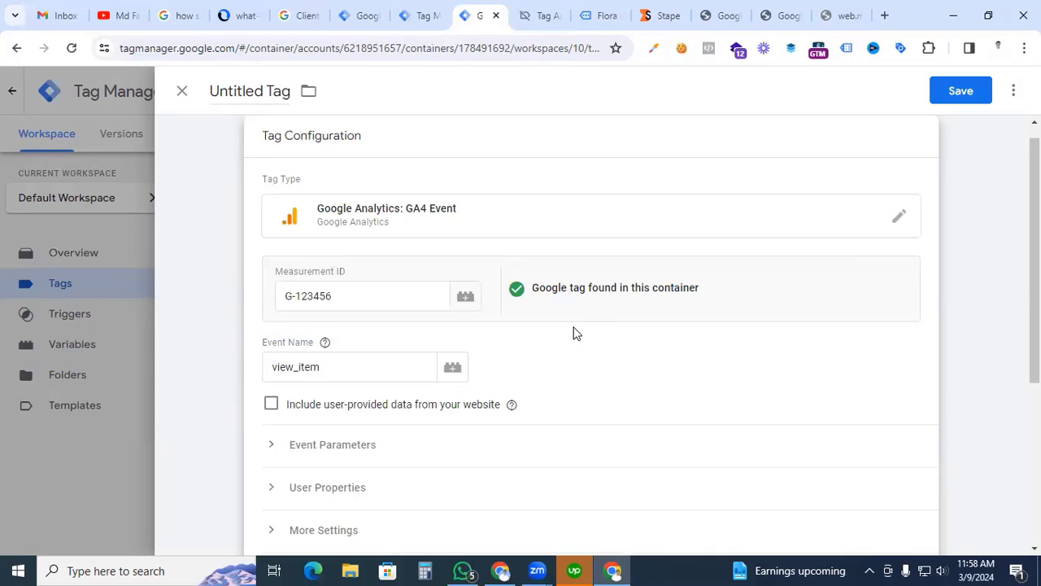
Fire it with a new Custom Event trigger for view_item named 'Event - view item'
scroll(573, 334, down, 4)
click(583, 410)
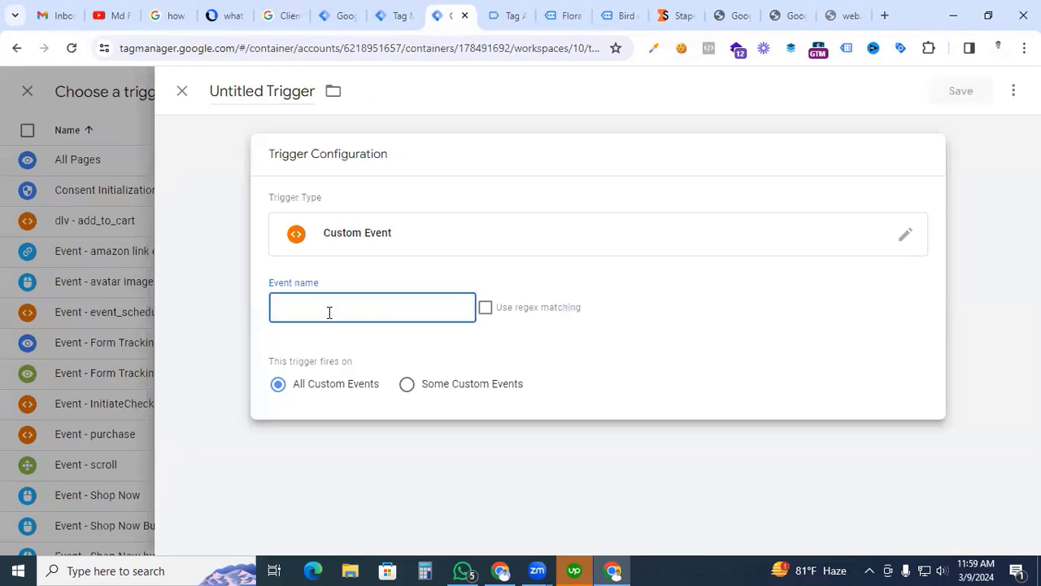
text(view_item)
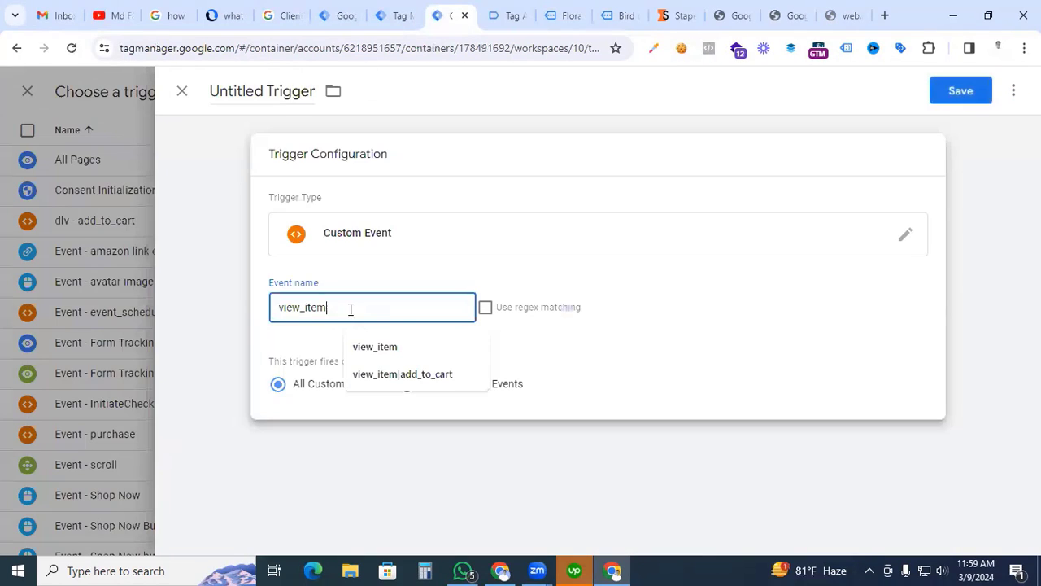
click(623, 316)
click(255, 93)
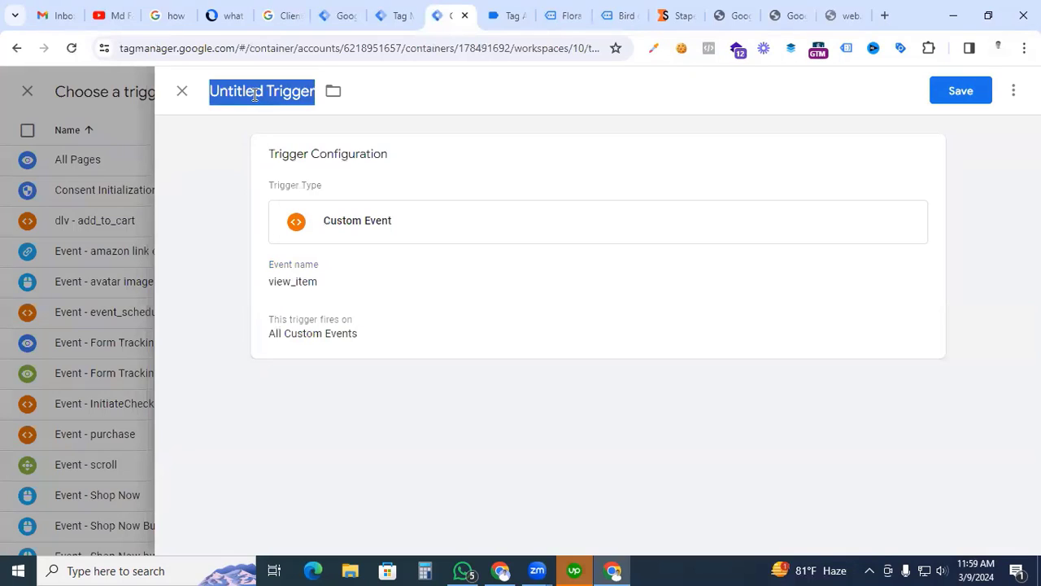
text(Event - view item)
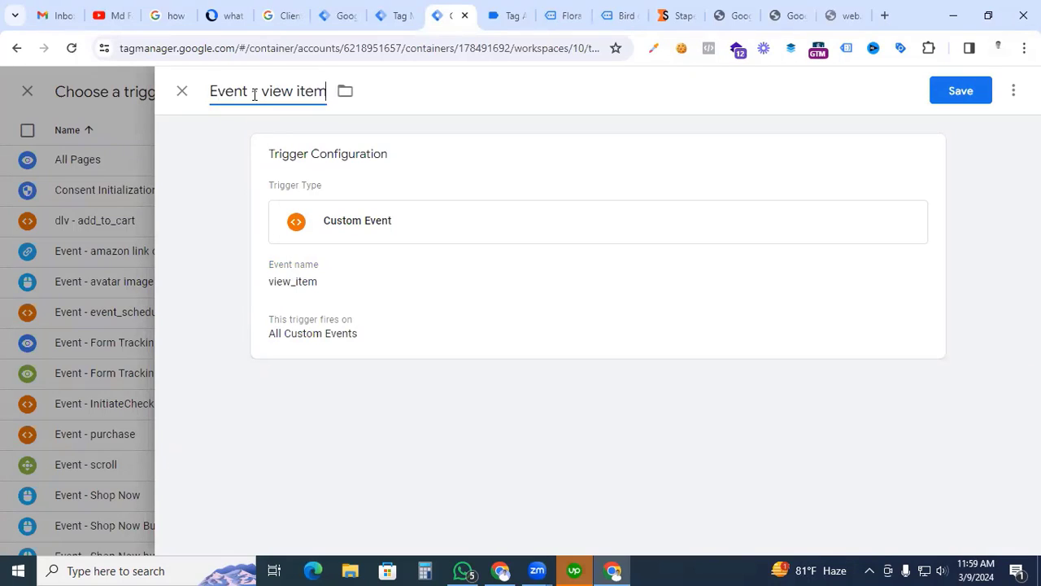
click(940, 88)
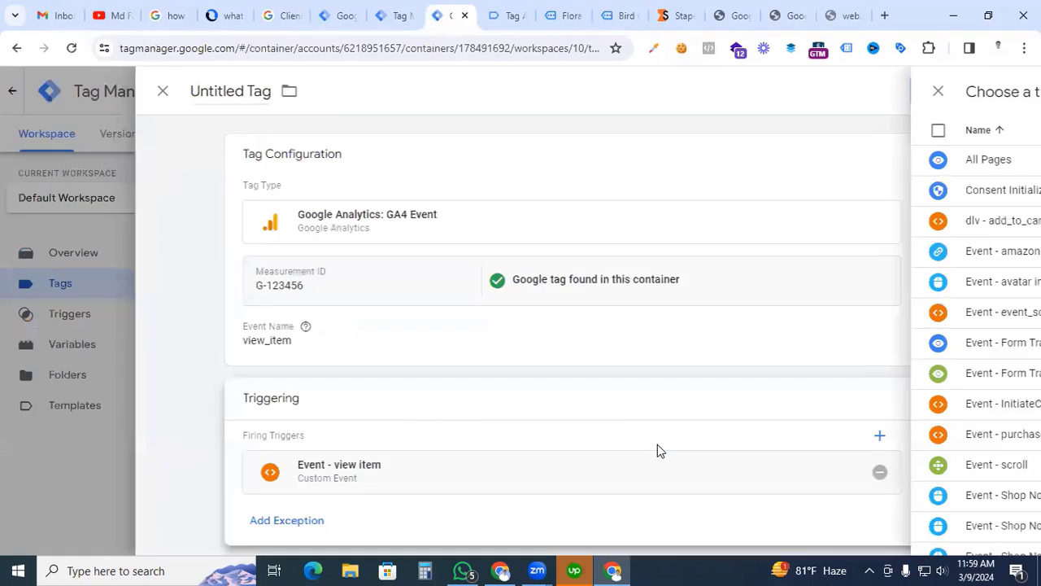
Begin renaming the tag to 'SS- View -item'
click(257, 92)
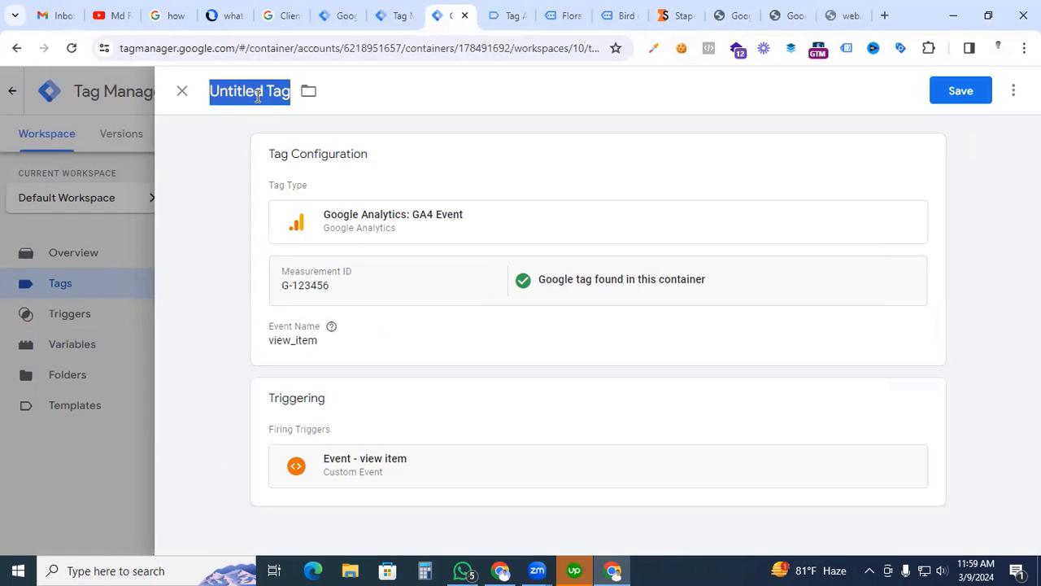
text(SS)
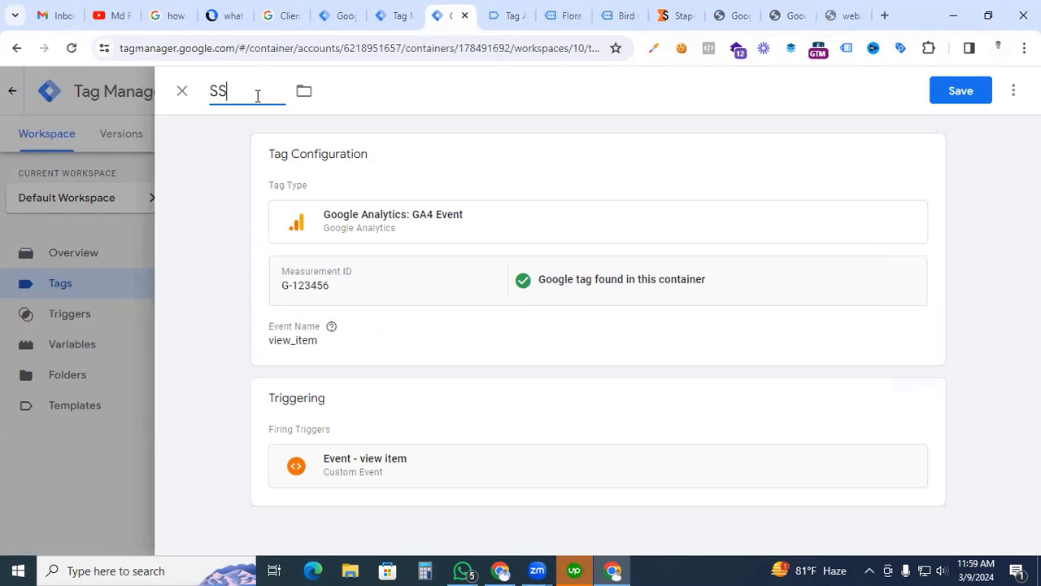
text(- View -It)
key(BackSpace)
key(BackSpace)
Finish the tag name 'SS- View -item', save the tag, and start a preview session
text(item)
click(961, 101)
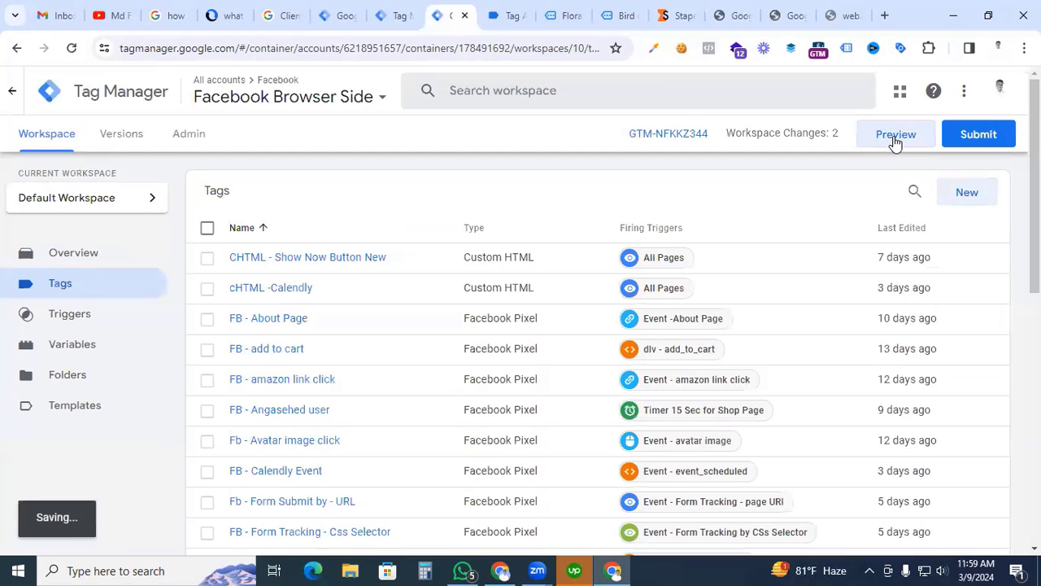
click(894, 143)
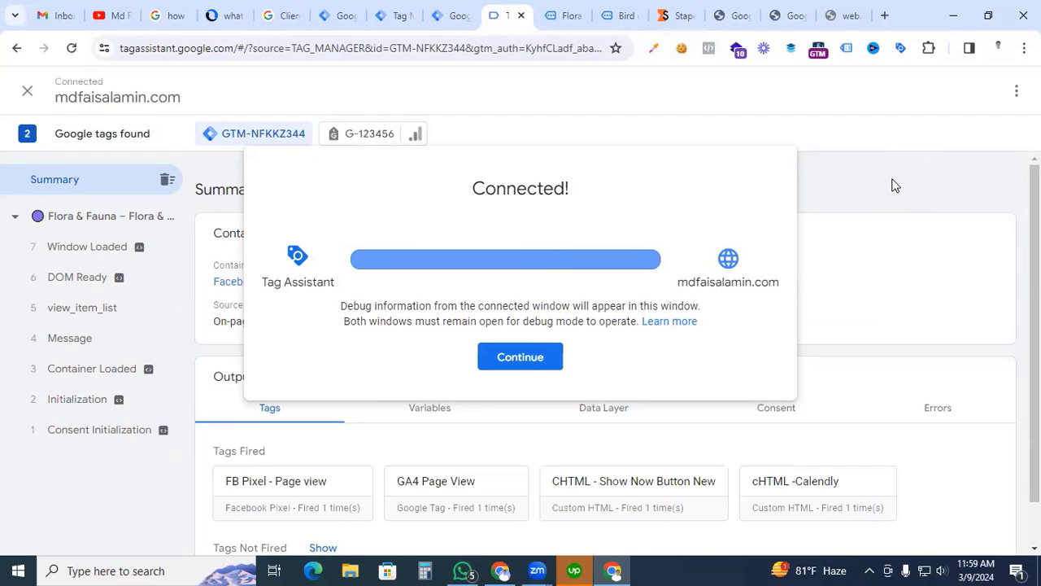
click(525, 358)
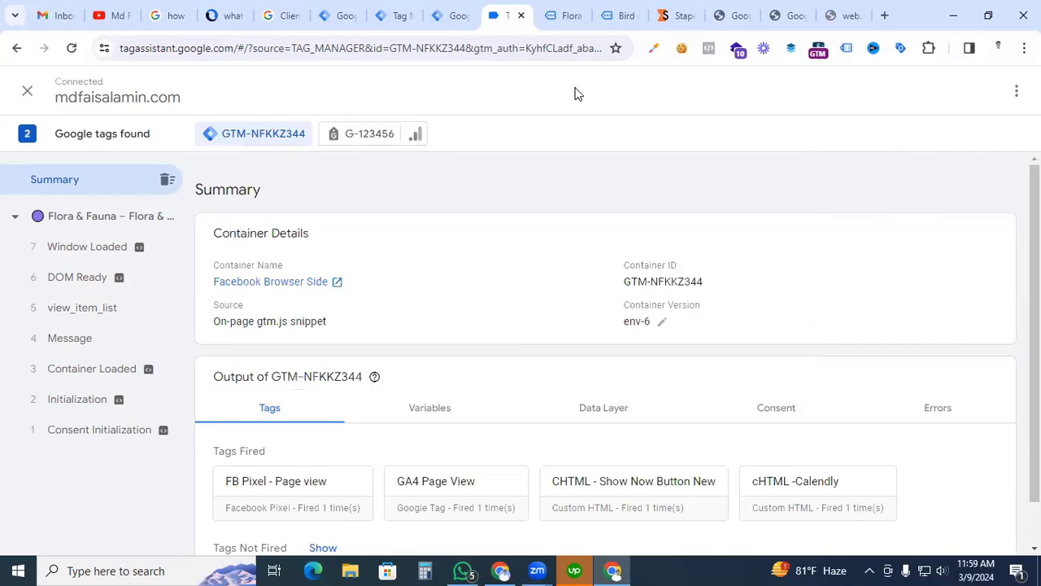
Visit the Hoya Obovatum product page on the store site, then return to the tags list
click(563, 18)
scroll(455, 255, down, 10)
scroll(407, 285, up, 1)
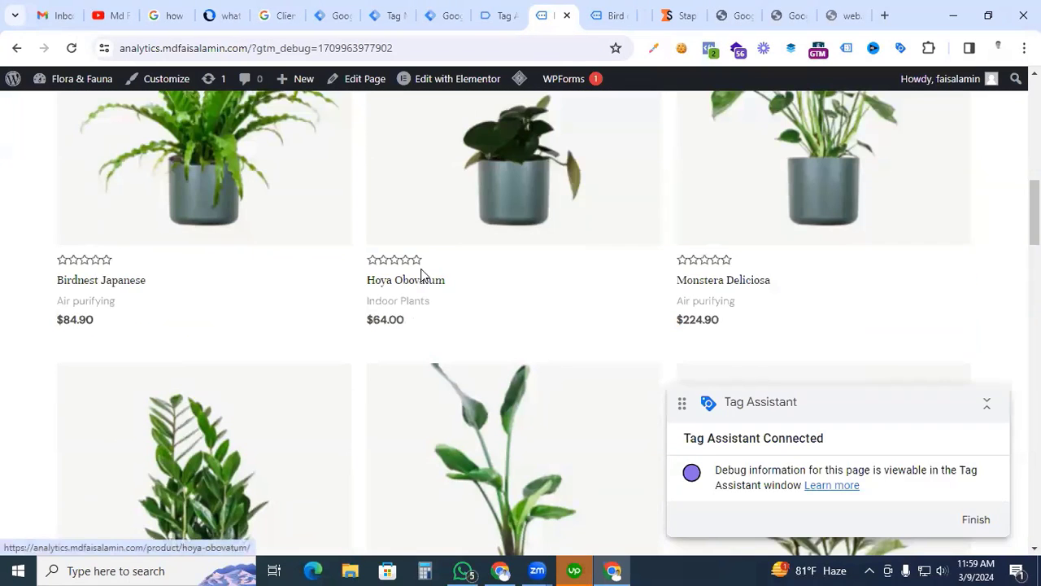
ctrl+click(421, 275)
click(631, 16)
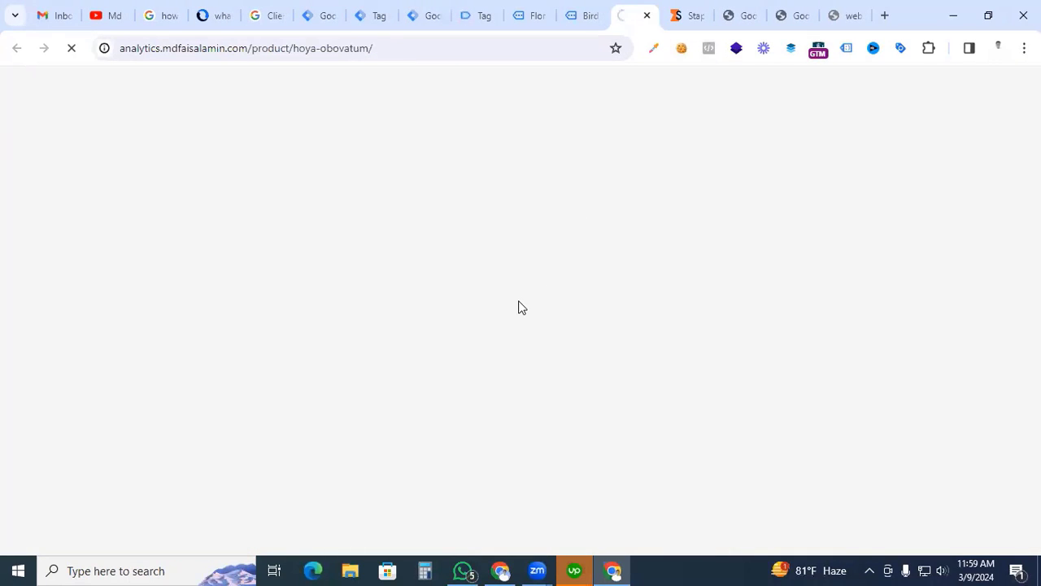
scroll(518, 307, down, 5)
scroll(518, 306, up, 3)
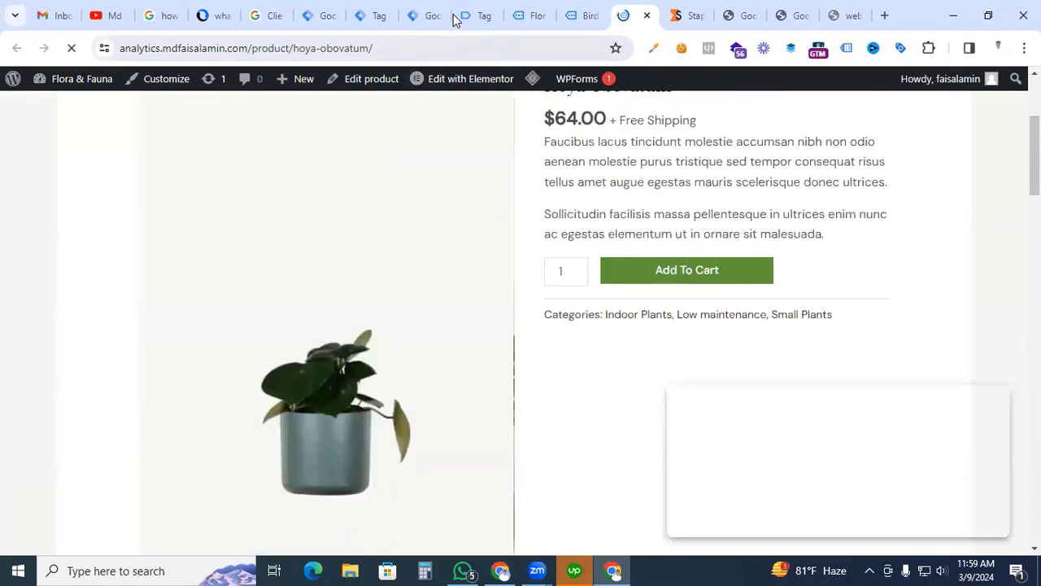
click(436, 16)
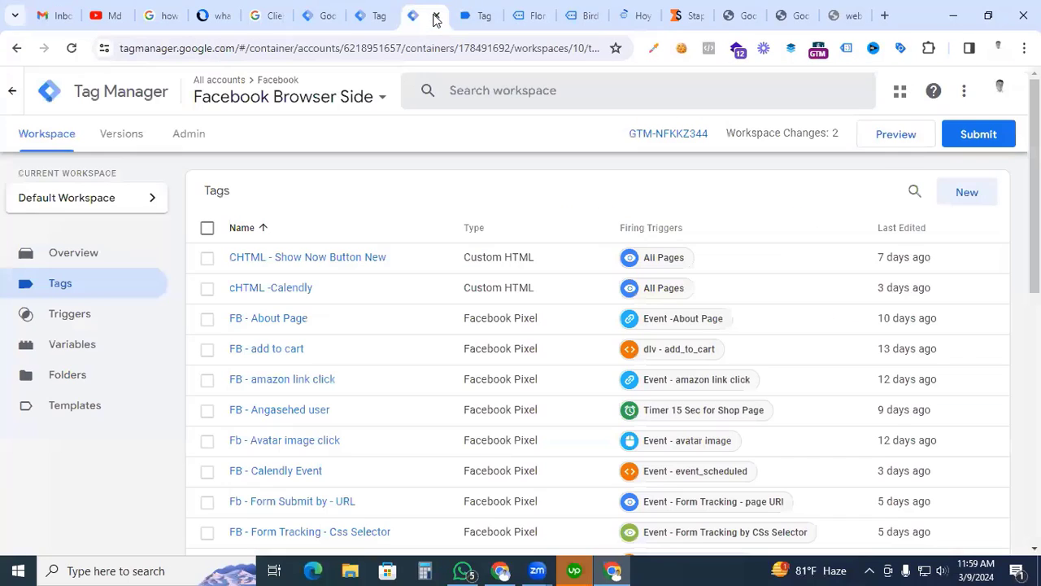
Check the server preview's view_item request and the GA4 client details showing it claimed it
click(374, 18)
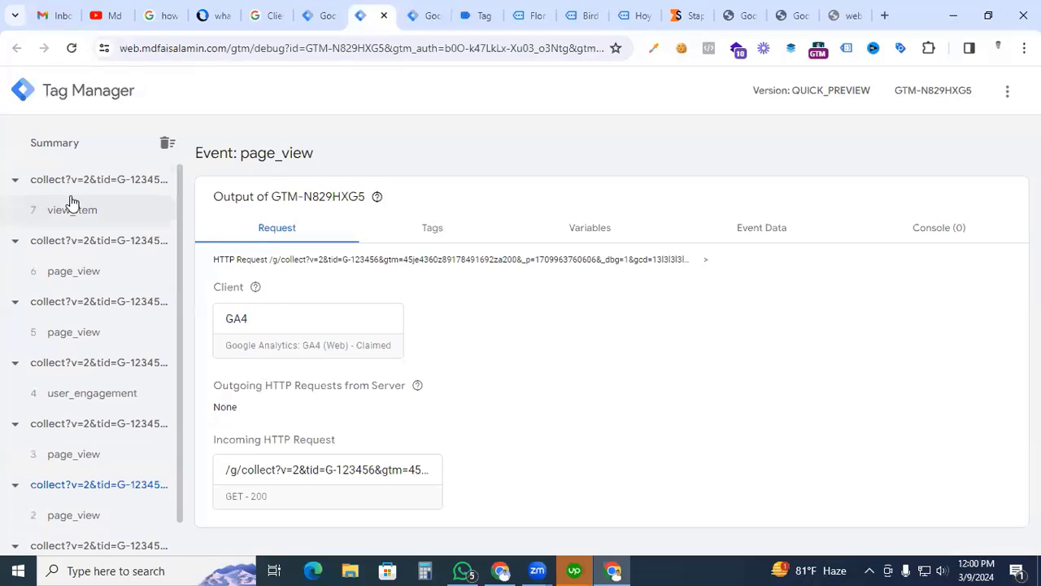
click(95, 213)
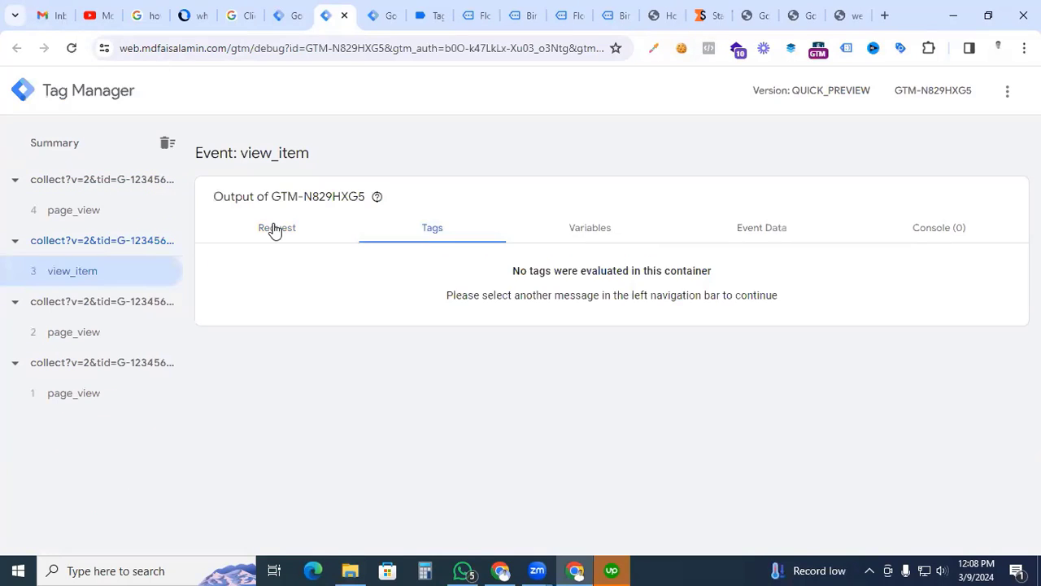
click(259, 230)
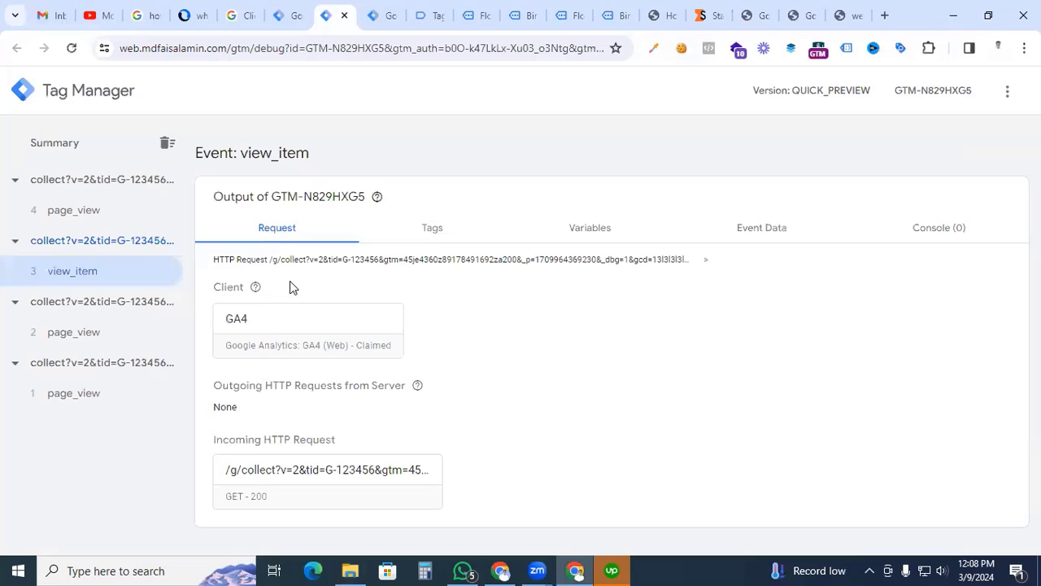
click(271, 330)
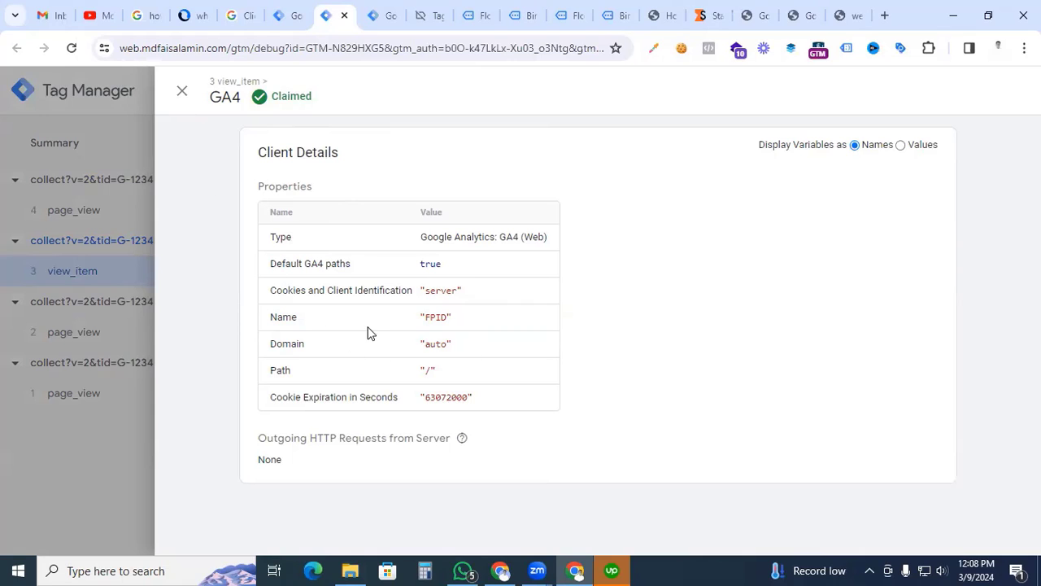
drag(472, 290, 422, 295)
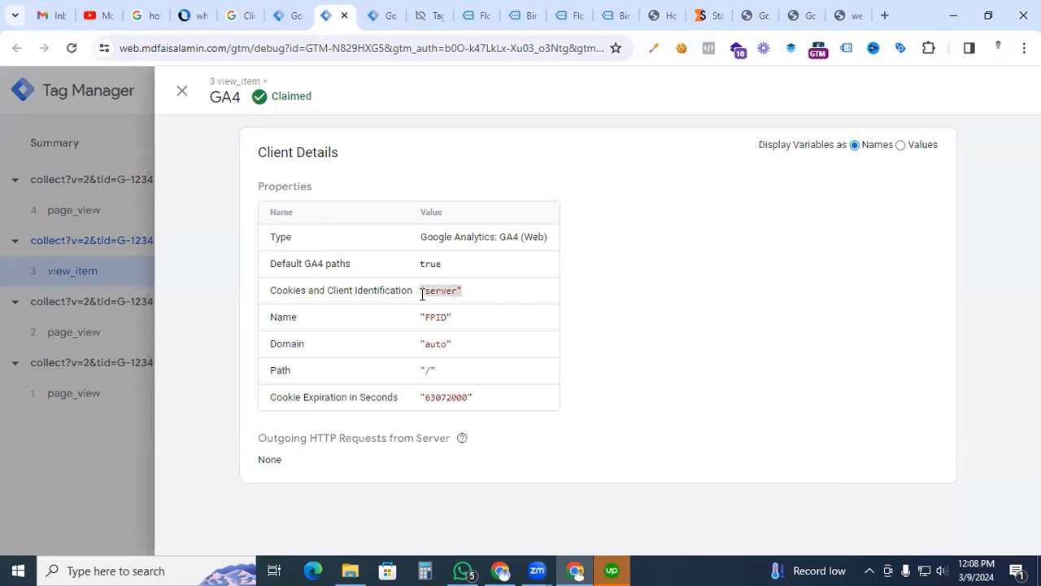
click(183, 92)
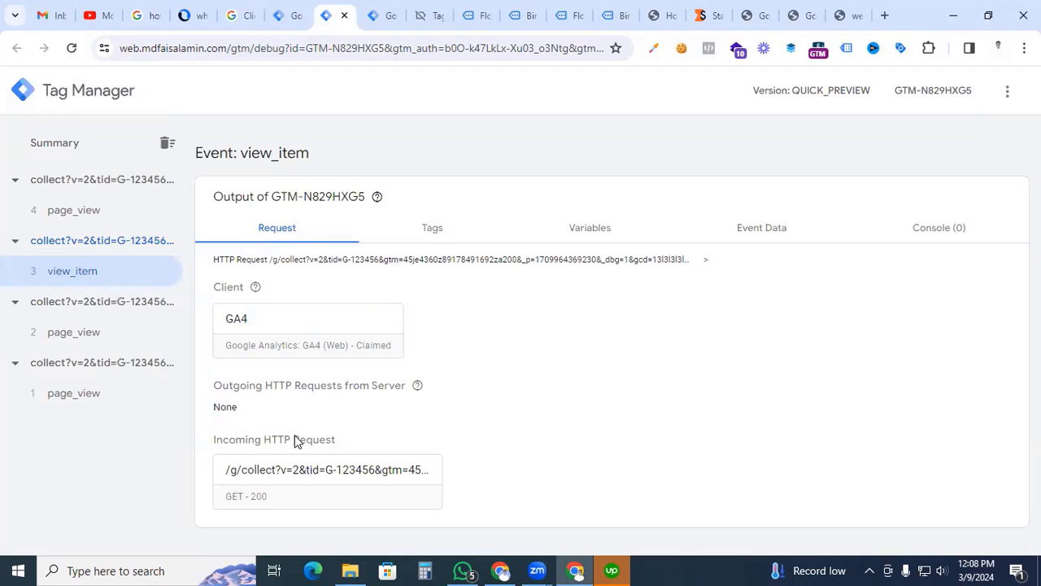
Open the view_item HTTP request details and check its GET URL and Origin header
click(323, 477)
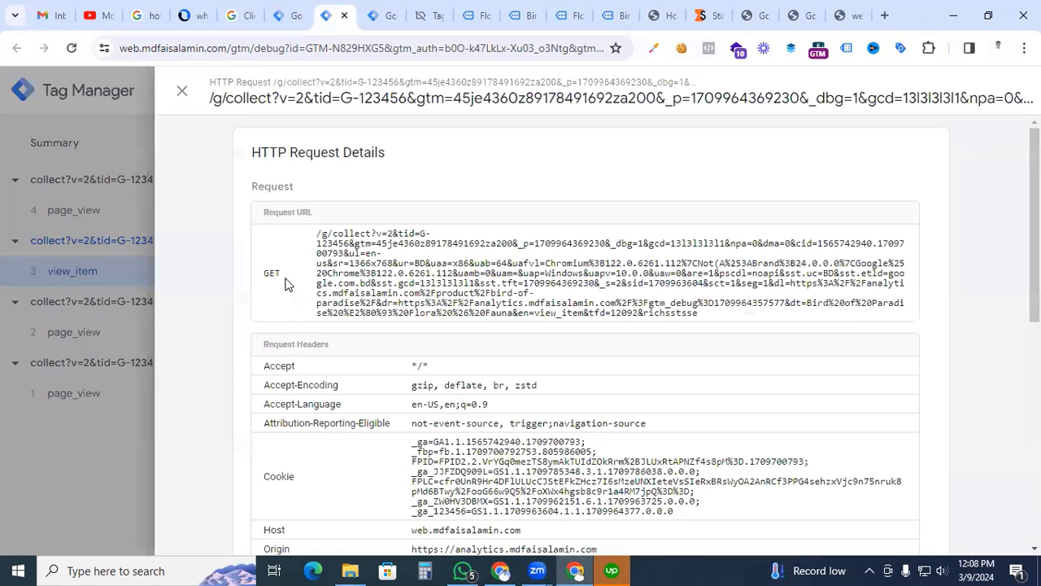
double_click(265, 279)
scroll(488, 318, down, 2)
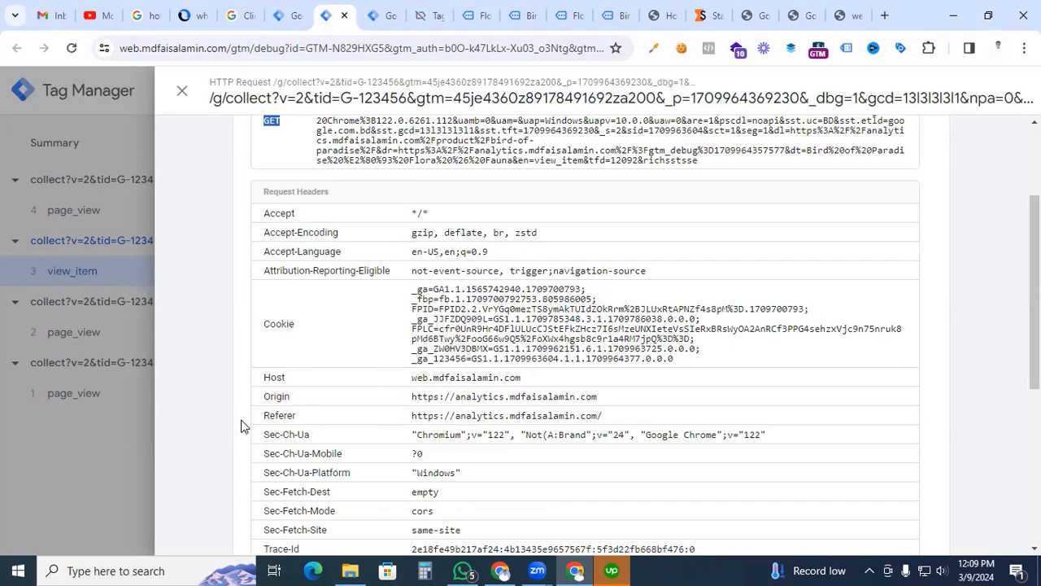
drag(615, 397, 384, 395)
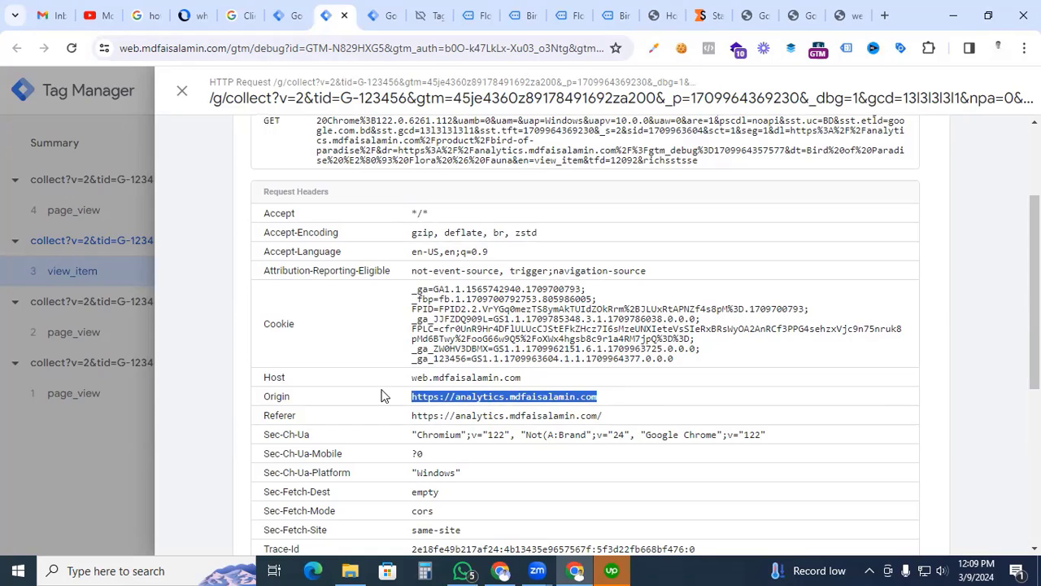
scroll(456, 399, down, 1)
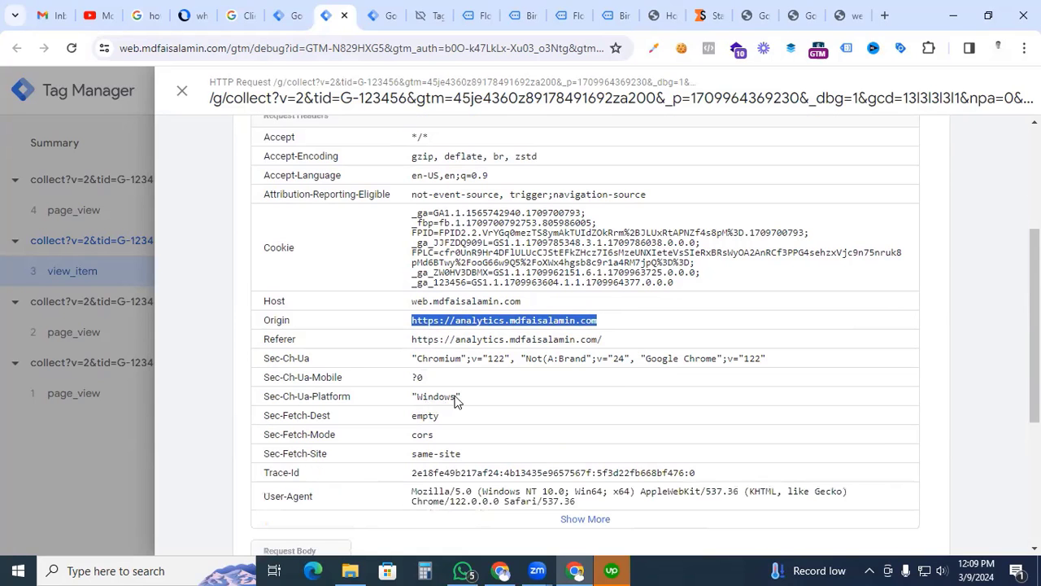
scroll(512, 399, down, 2)
scroll(512, 398, down, 1)
scroll(513, 399, up, 5)
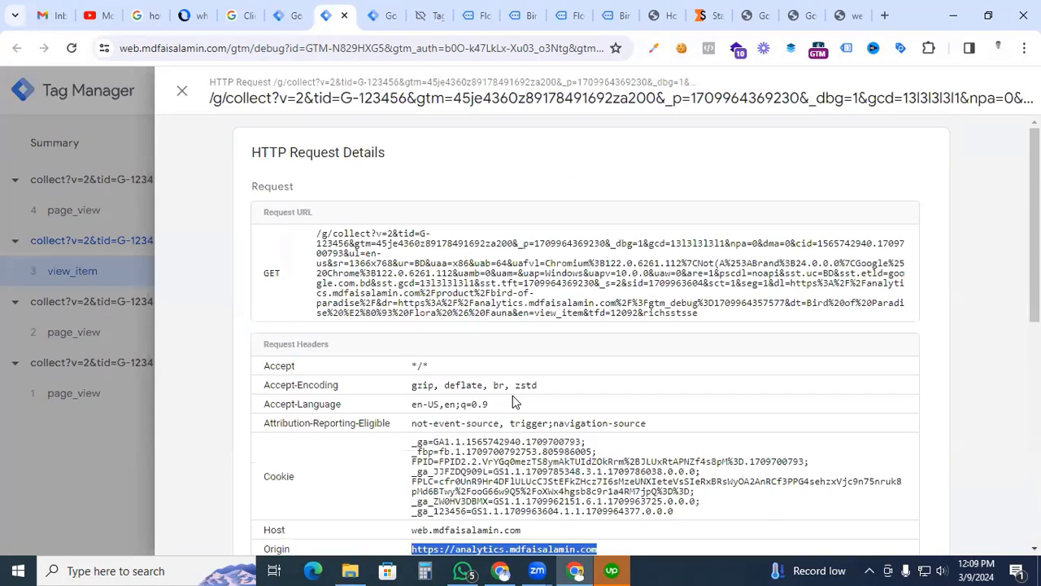